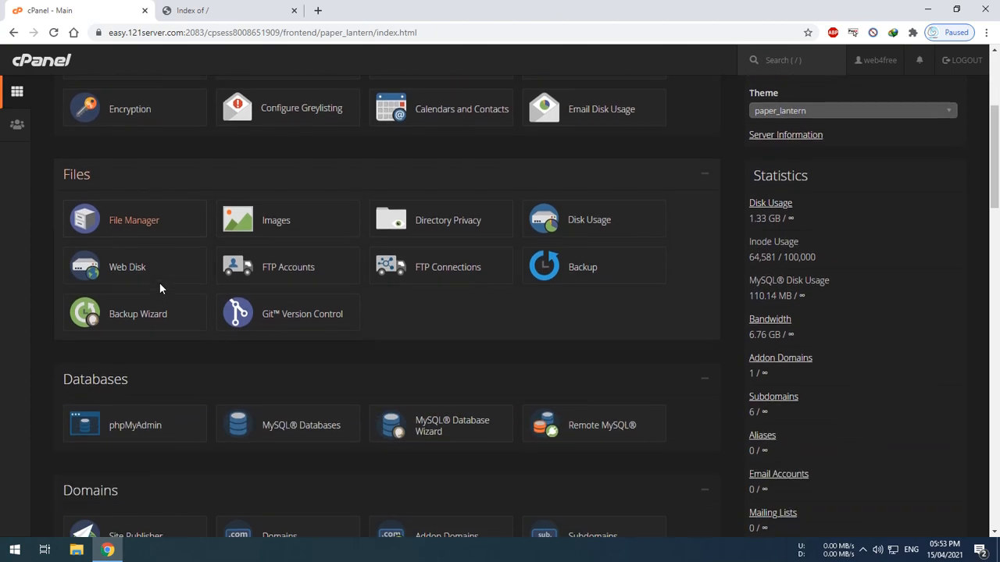
# Open File Manager and navigate into the public_html/demo folder
pyautogui.click(150, 221)
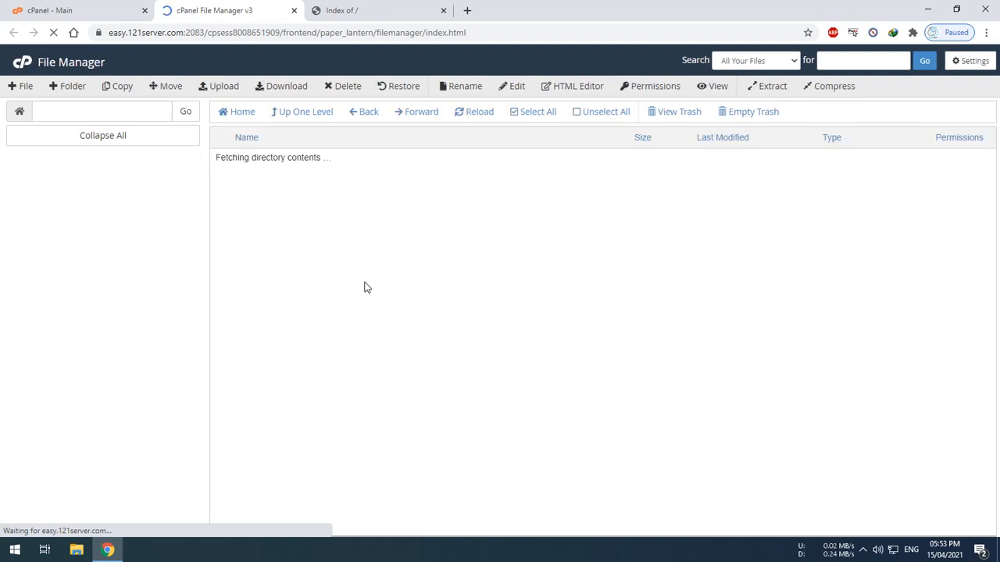
pyautogui.scroll(-1, 303, 386)
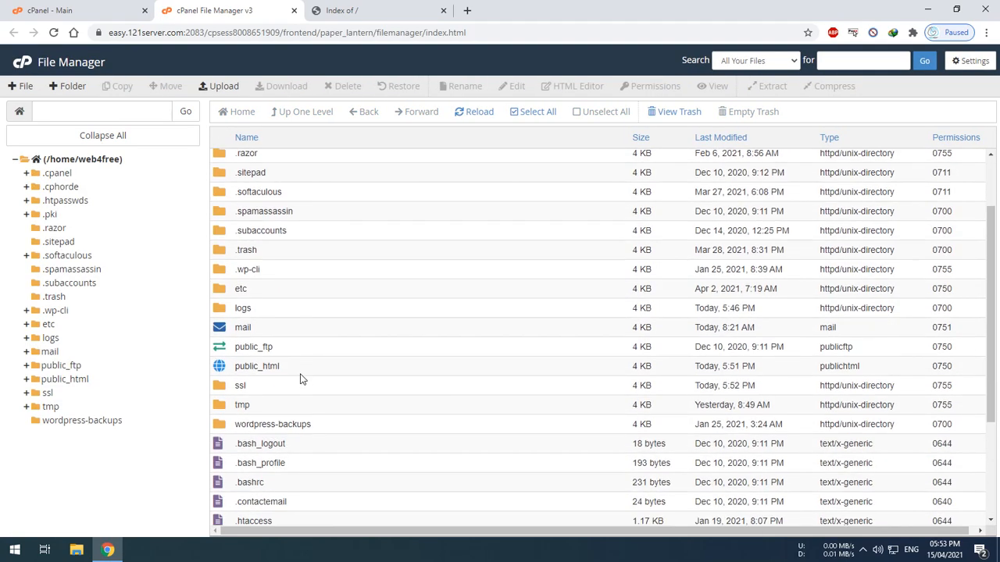
pyautogui.scroll(-2, 303, 385)
pyautogui.doubleClick(319, 262)
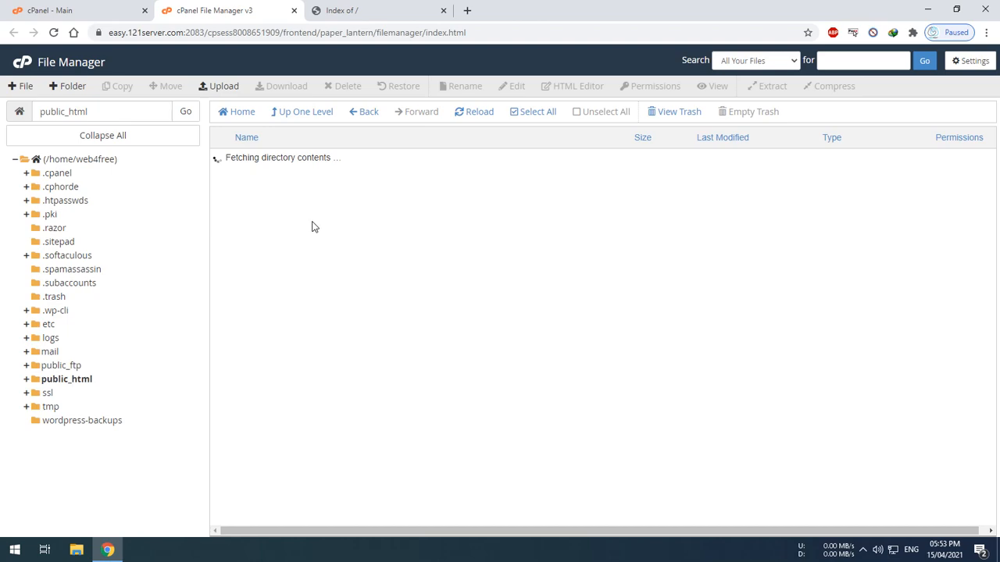
pyautogui.doubleClick(294, 255)
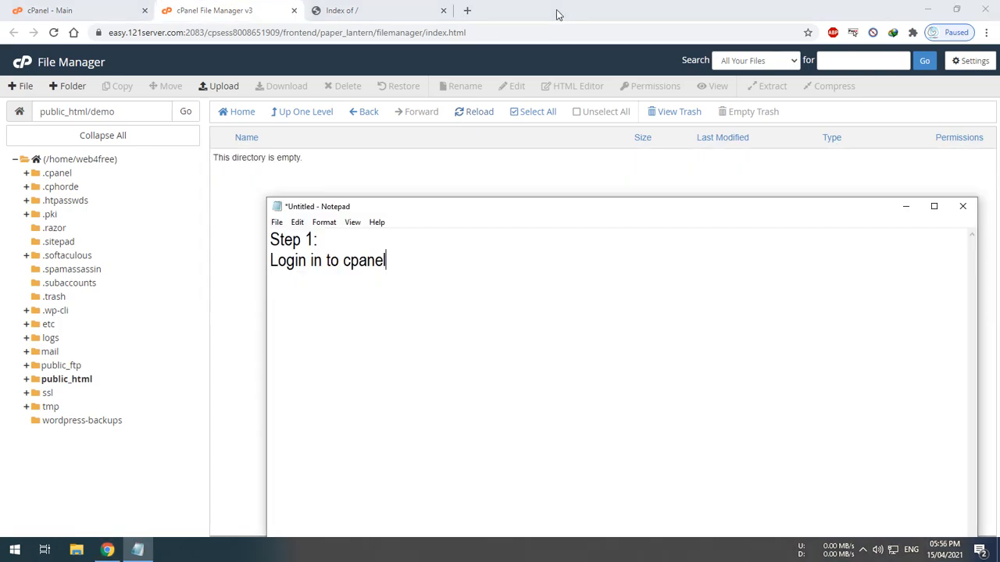
# Extend the Step 1 note with "and upload the source code to the hosting root directory"
pyautogui.write('and upload')
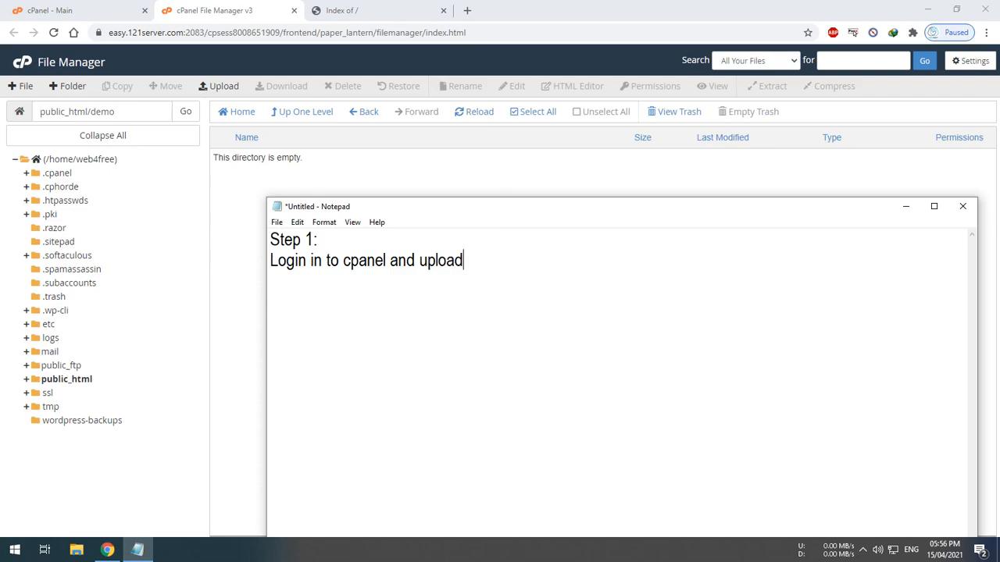
pyautogui.write(' the source cod')
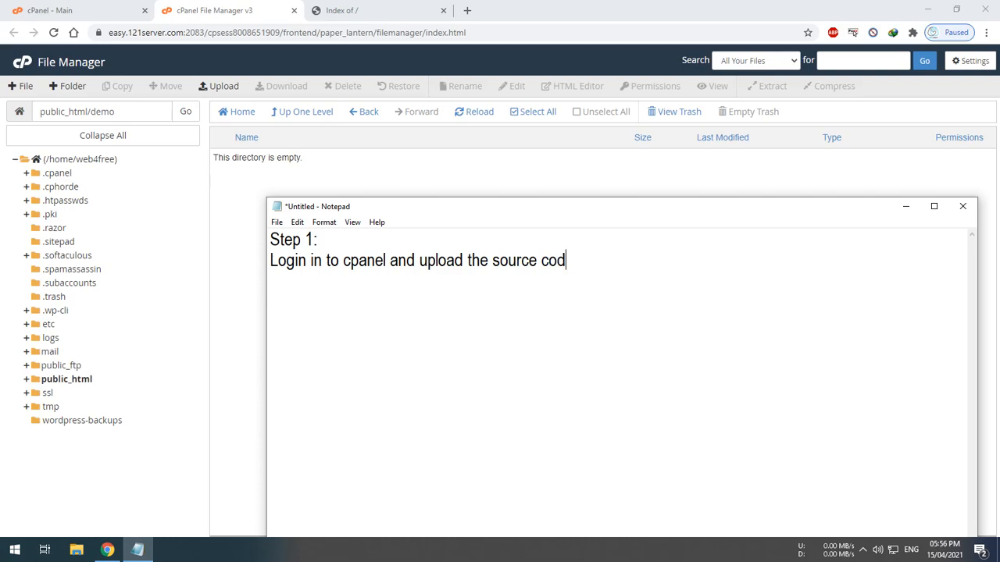
pyautogui.write('e to the hosting ')
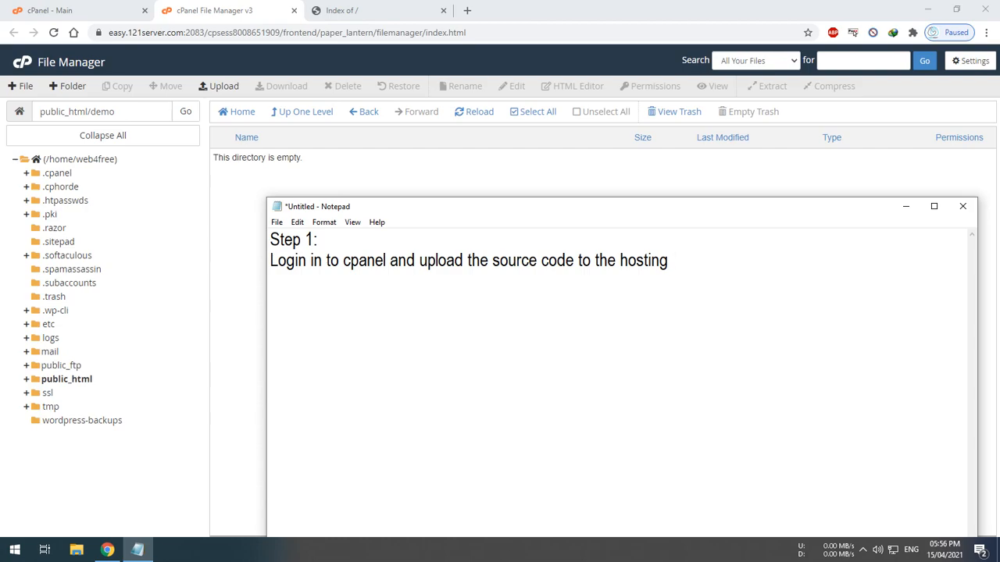
pyautogui.write('root directory')
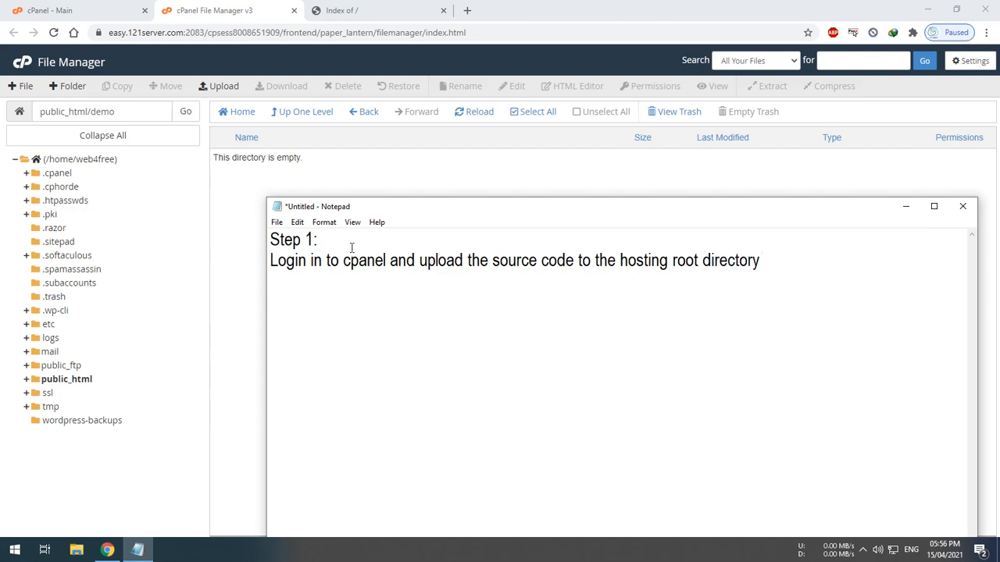
# Open the file upload page for the demo folder
pyautogui.click(277, 192)
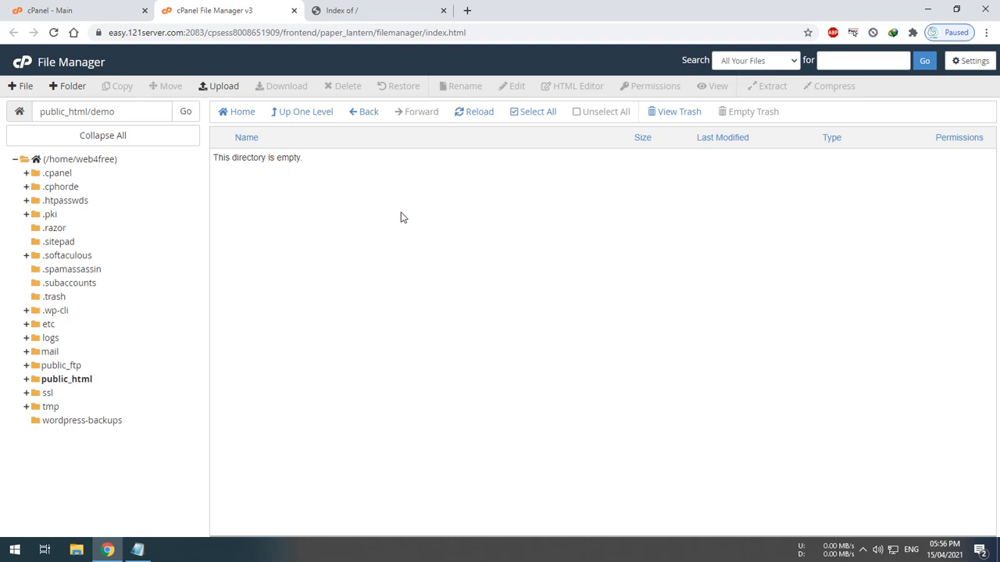
pyautogui.click(206, 87)
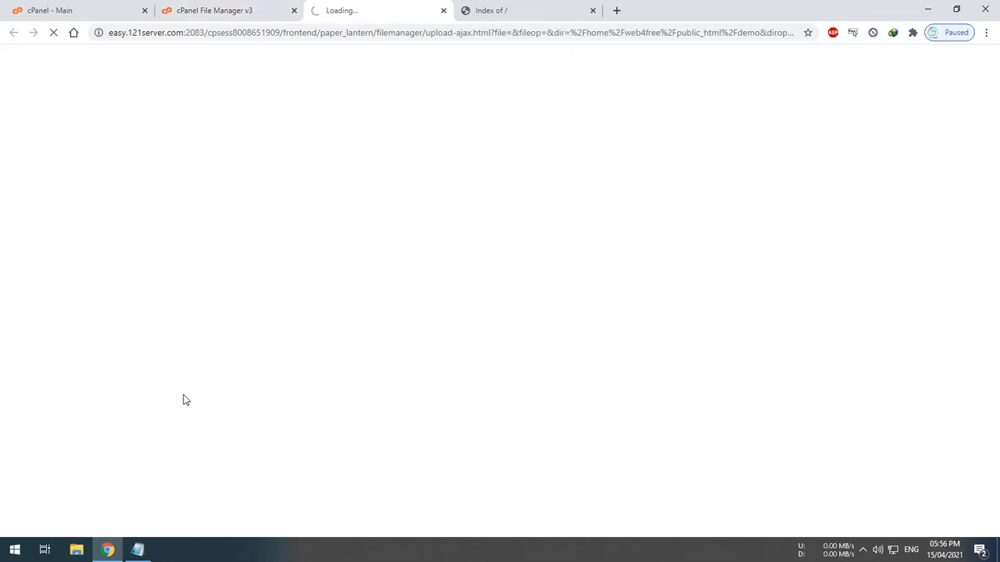
# In File Explorer, open the laraclassified-8.0.5 folder on the WEB DEVELOPMENT FILES drive
pyautogui.click(78, 549)
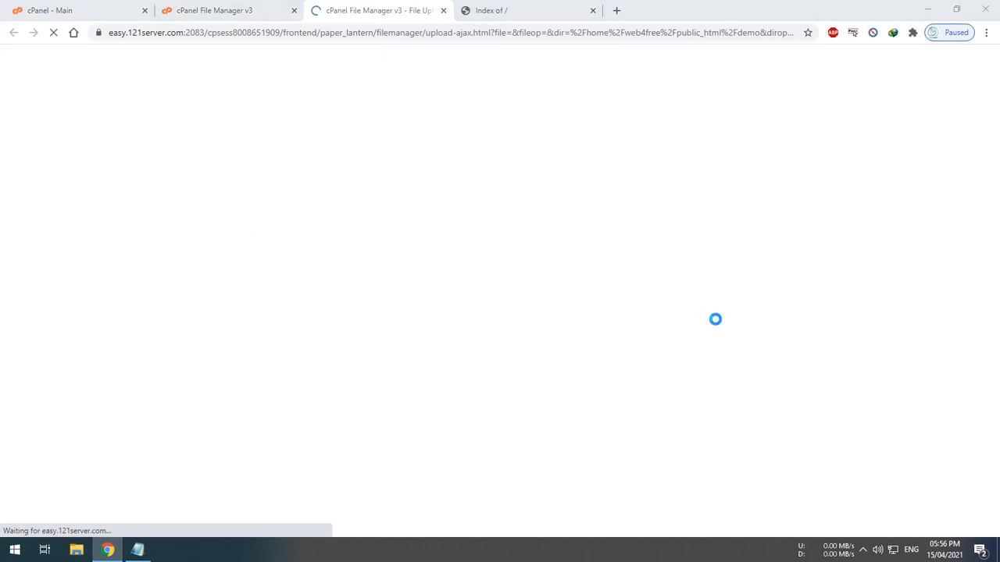
pyautogui.scroll(-8, 770, 279)
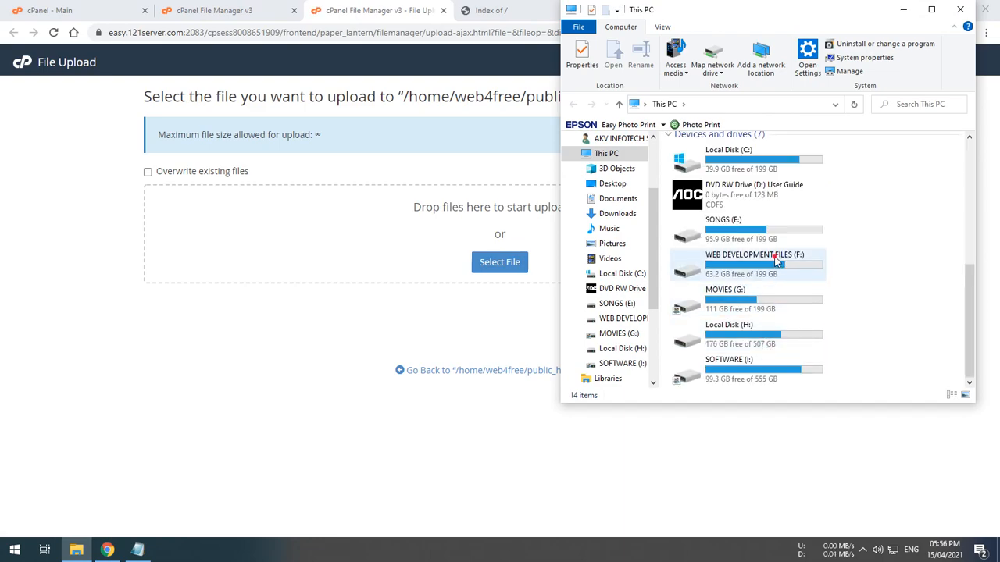
pyautogui.doubleClick(776, 261)
pyautogui.doubleClick(719, 217)
pyautogui.doubleClick(706, 186)
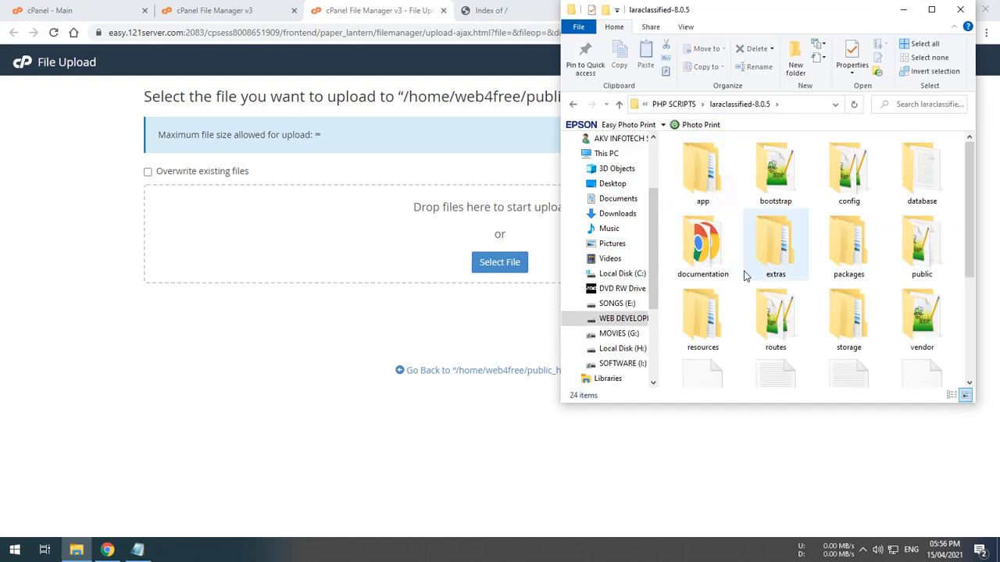
pyautogui.scroll(-2, 803, 266)
pyautogui.scroll(2, 845, 340)
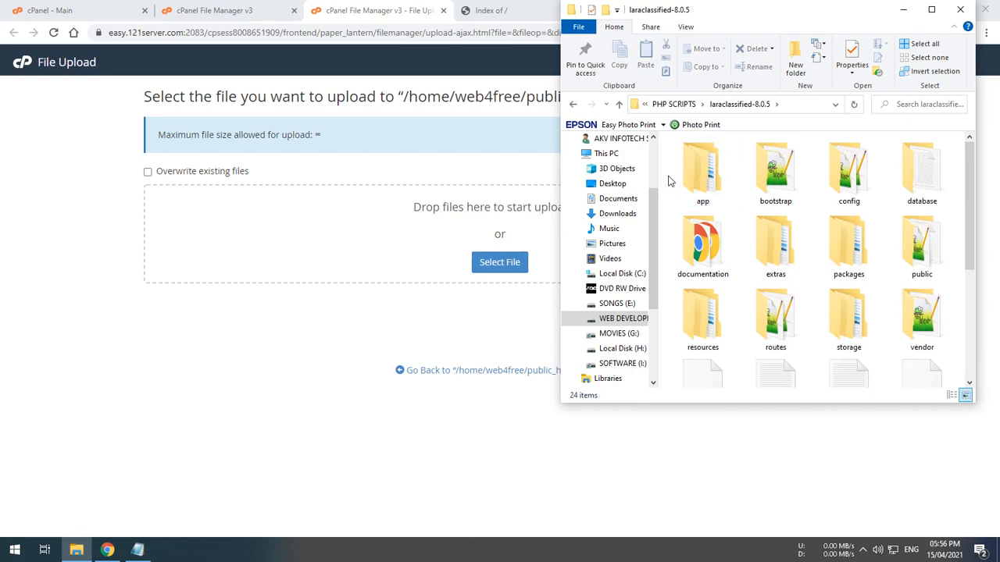
# Compress all items in the folder into a ZIP archive named laraclassified-8.0.5.zip
pyautogui.hotkey('ctrl', 'a')
pyautogui.rightClick(727, 184)
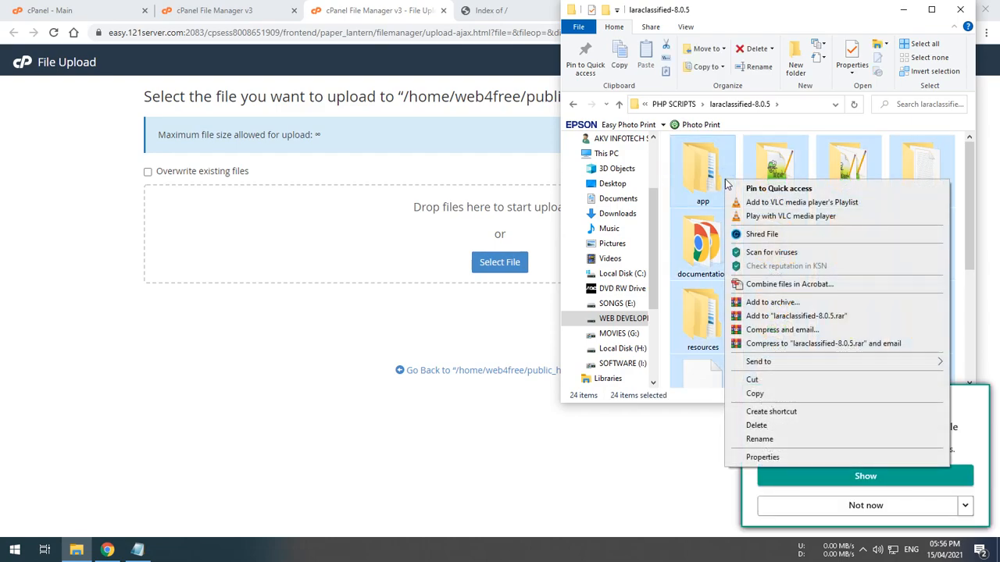
pyautogui.click(772, 302)
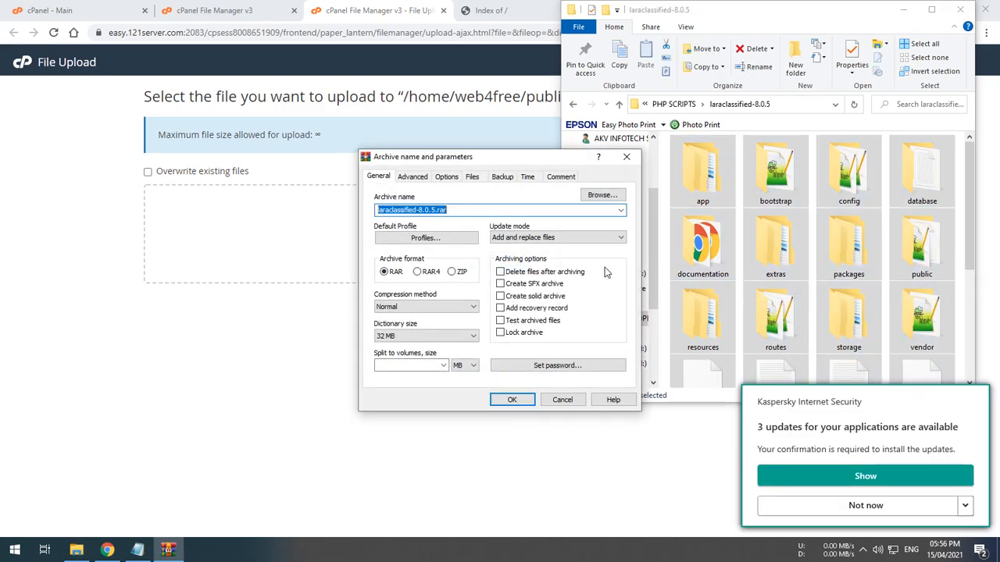
pyautogui.click(452, 271)
pyautogui.click(512, 400)
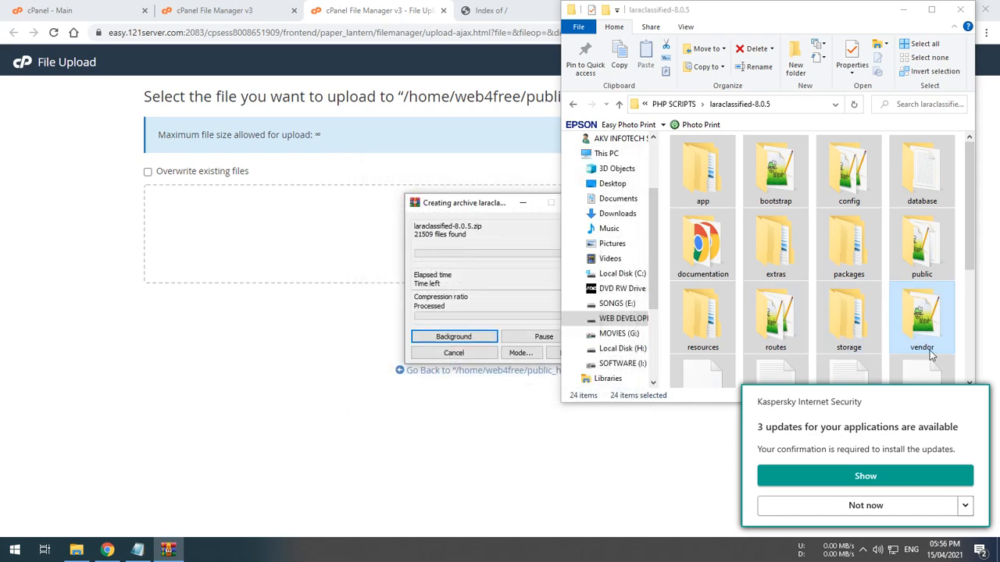
# Dismiss the antivirus update notification and move the archiving progress window aside
pyautogui.click(908, 505)
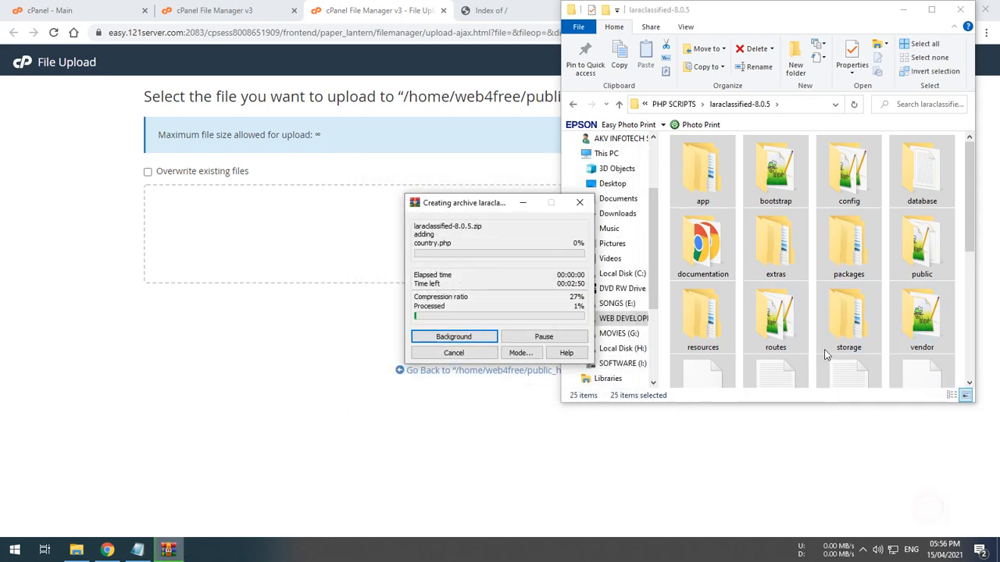
pyautogui.moveTo(481, 196); pyautogui.dragTo(424, 199)
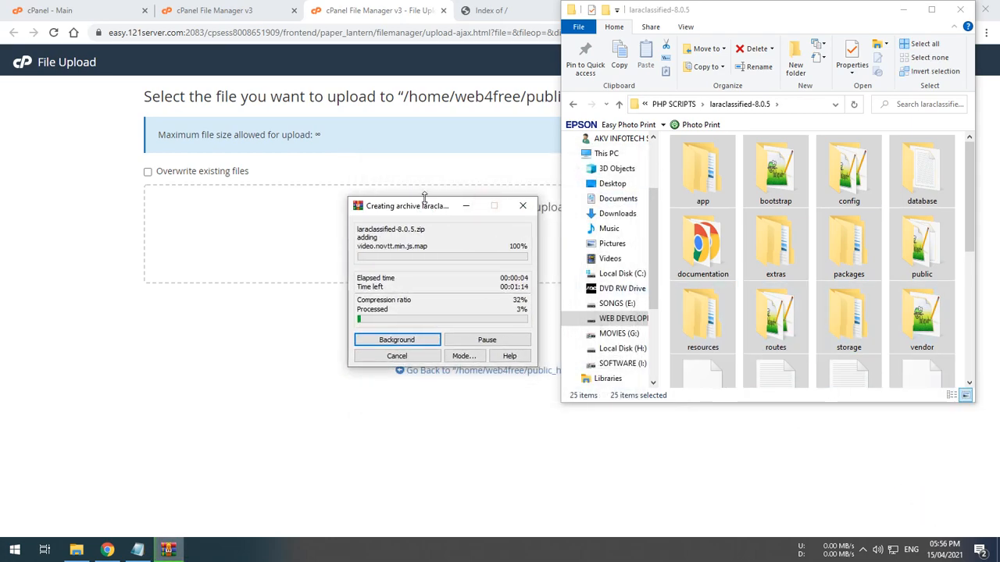
pyautogui.click(798, 311)
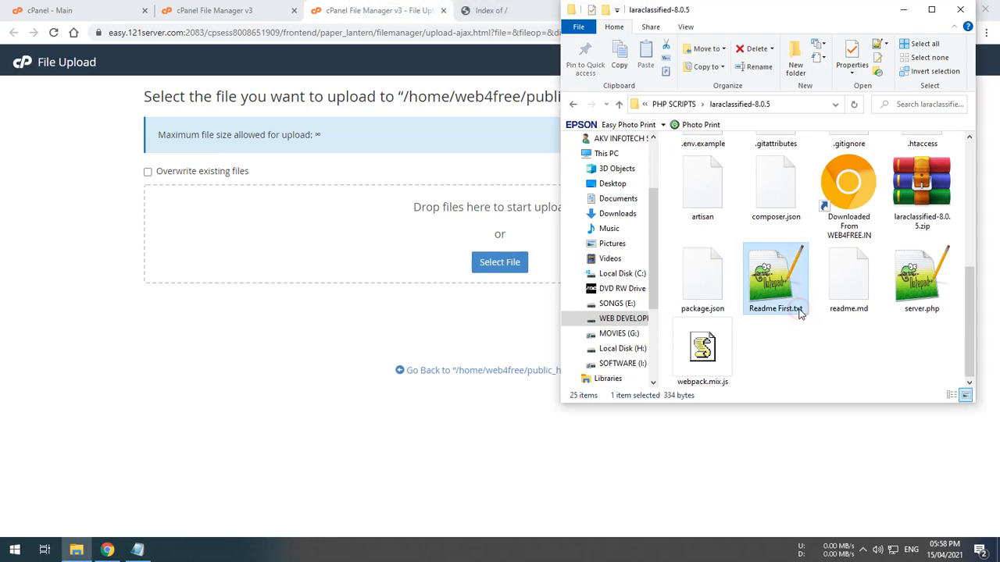
# Upload laraclassified-8.0.5.zip by dropping it onto the upload area
pyautogui.click(921, 188)
pyautogui.moveTo(930, 191); pyautogui.dragTo(375, 230)
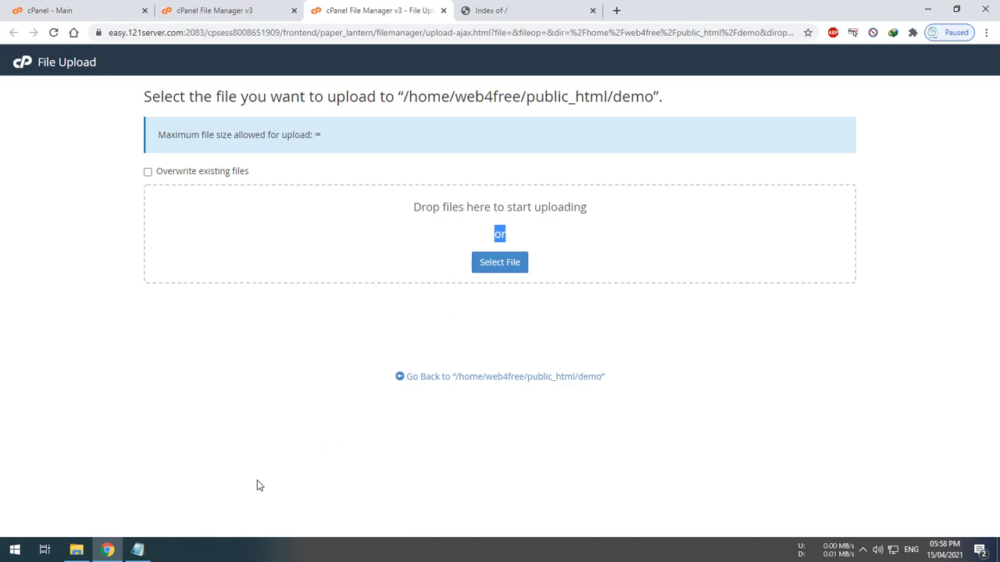
pyautogui.click(306, 233)
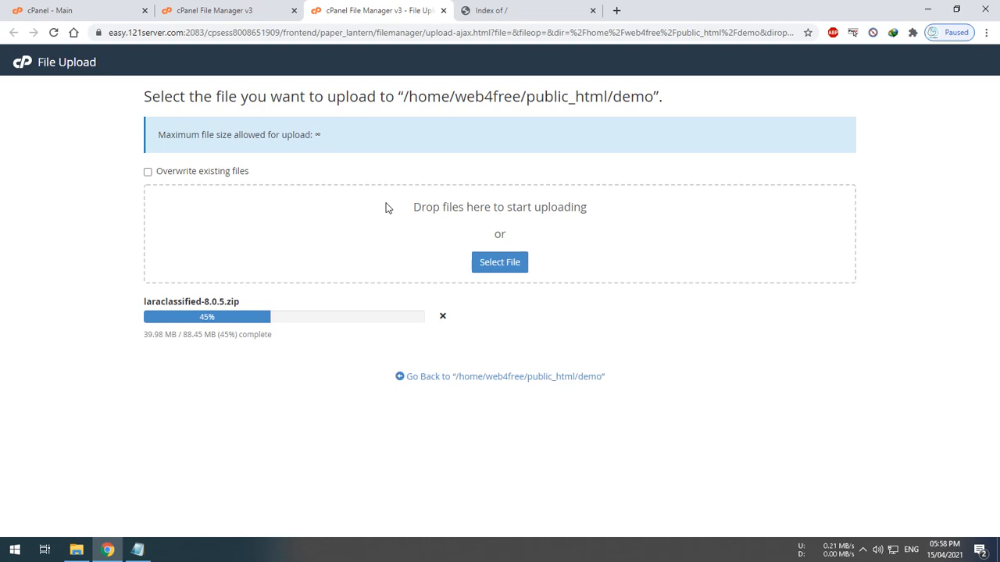
pyautogui.click(337, 262)
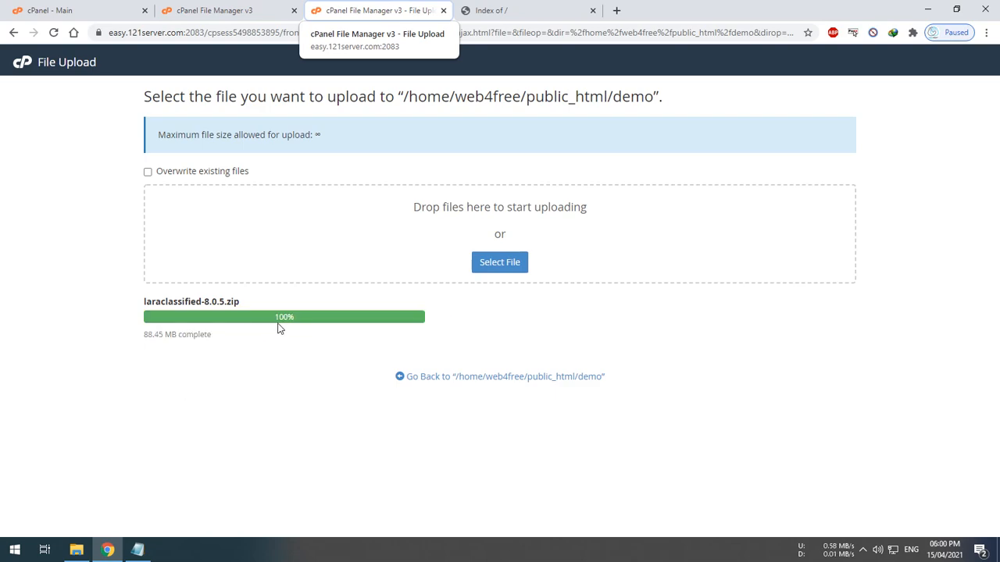
# Return to the demo folder in File Manager, logging in again when prompted
pyautogui.click(467, 382)
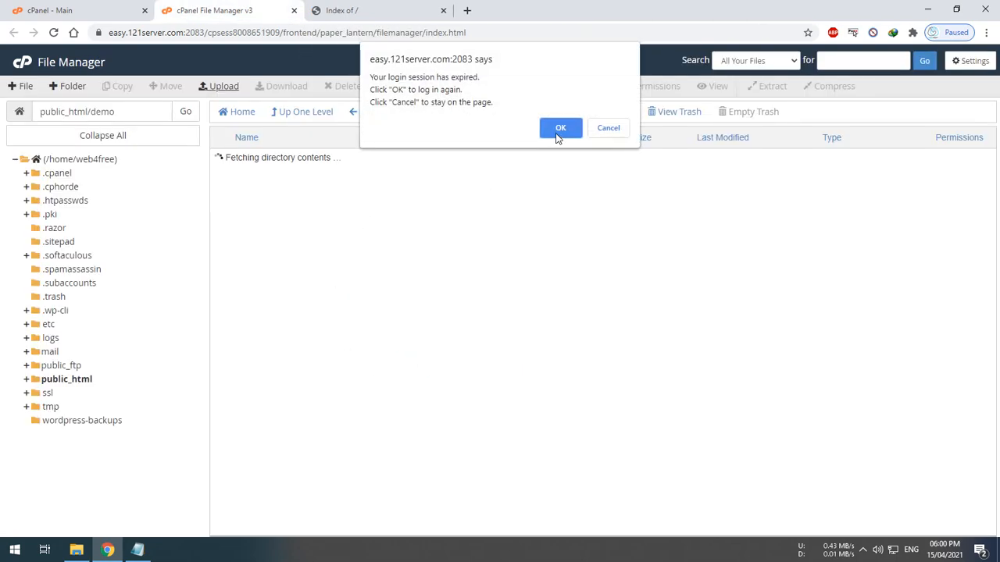
pyautogui.click(559, 132)
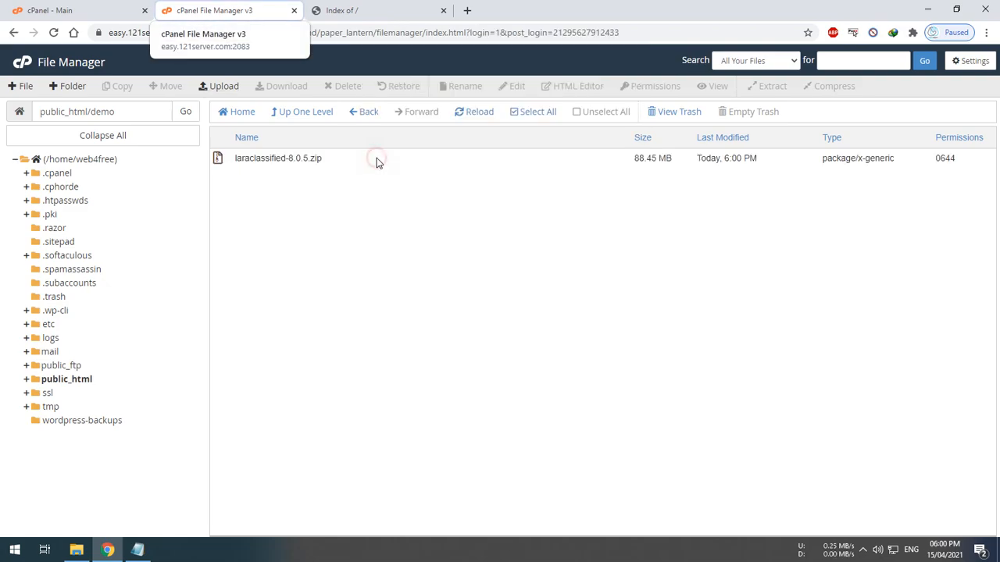
# Extract laraclassified-8.0.5.zip into /public_html/demo
pyautogui.rightClick(356, 157)
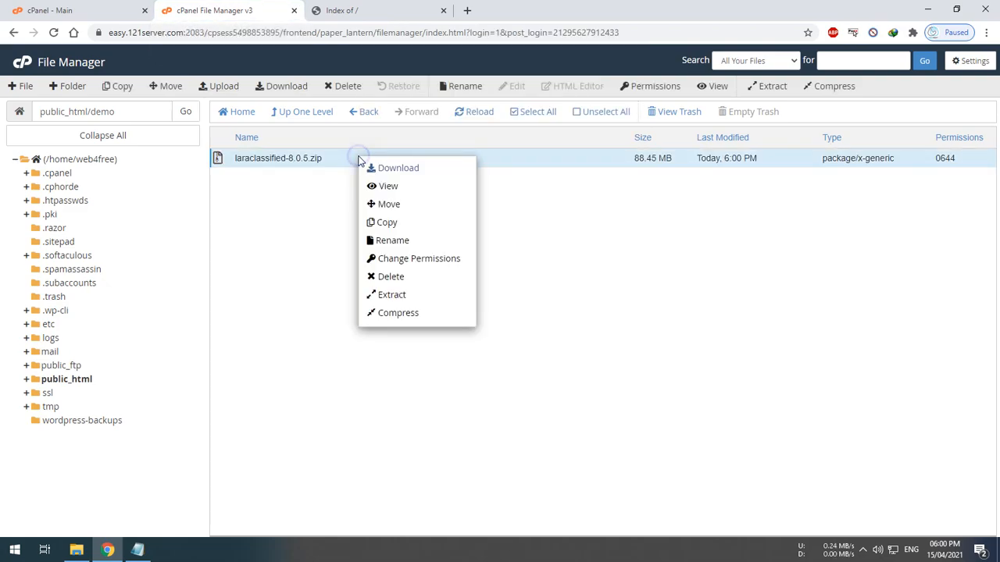
pyautogui.click(404, 294)
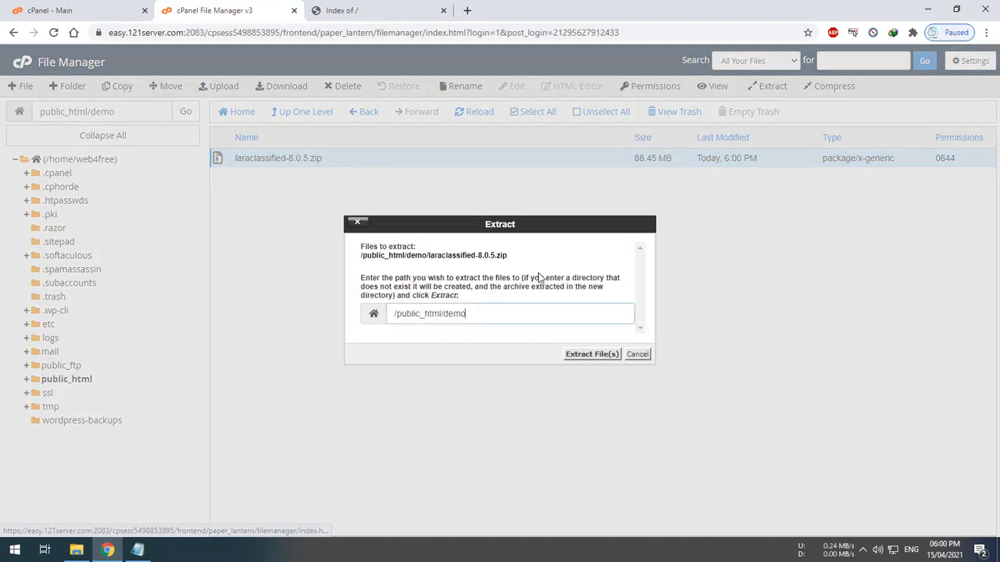
pyautogui.click(578, 353)
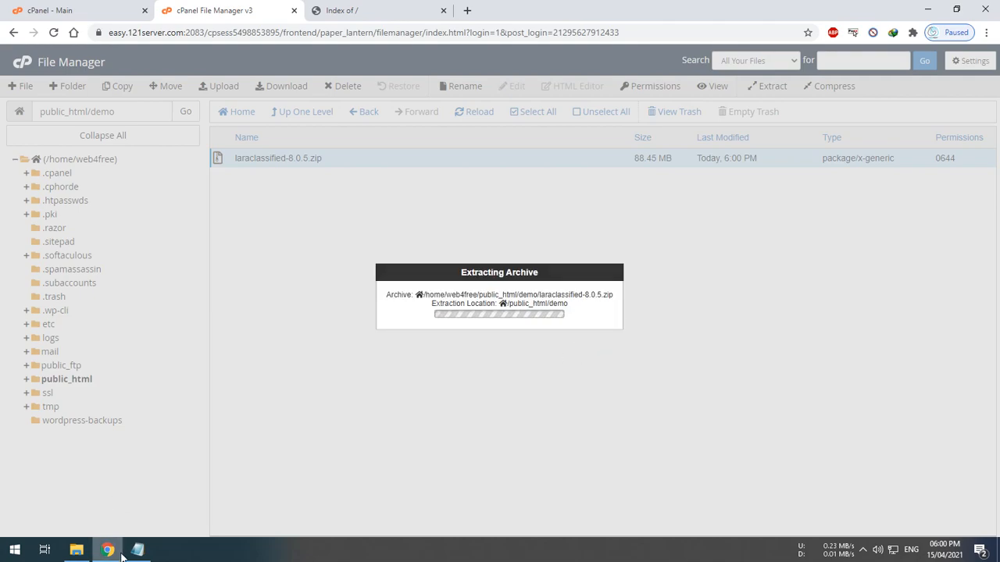
# Add "Step 2: Extract the uploaded zip File." to the notes and begin a new Step line
pyautogui.click(138, 550)
pyautogui.press('Return')
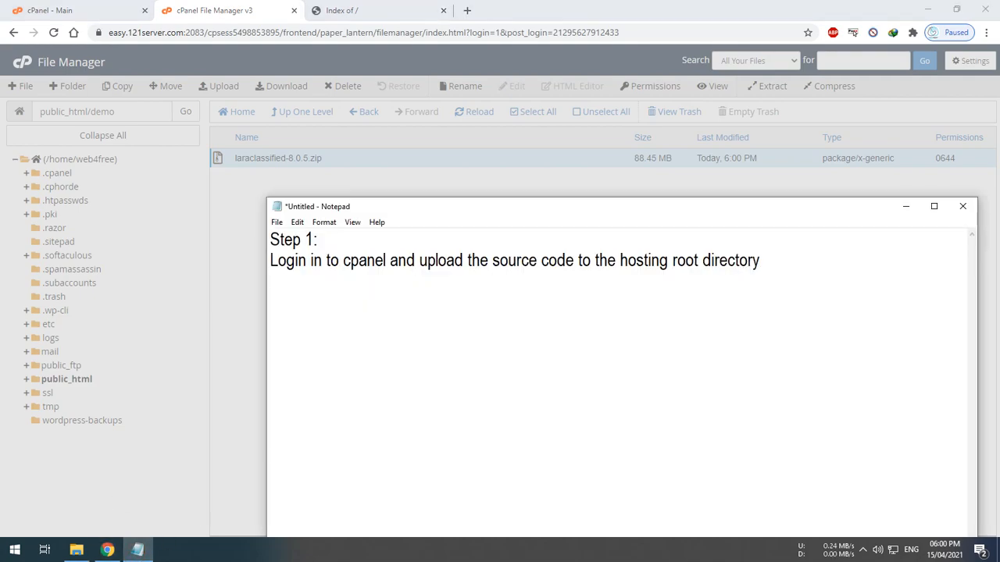
pyautogui.write('A')
pyautogui.press('BackSpace')
pyautogui.write('Step 2:')
pyautogui.press('Return')
pyautogui.write('Ex')
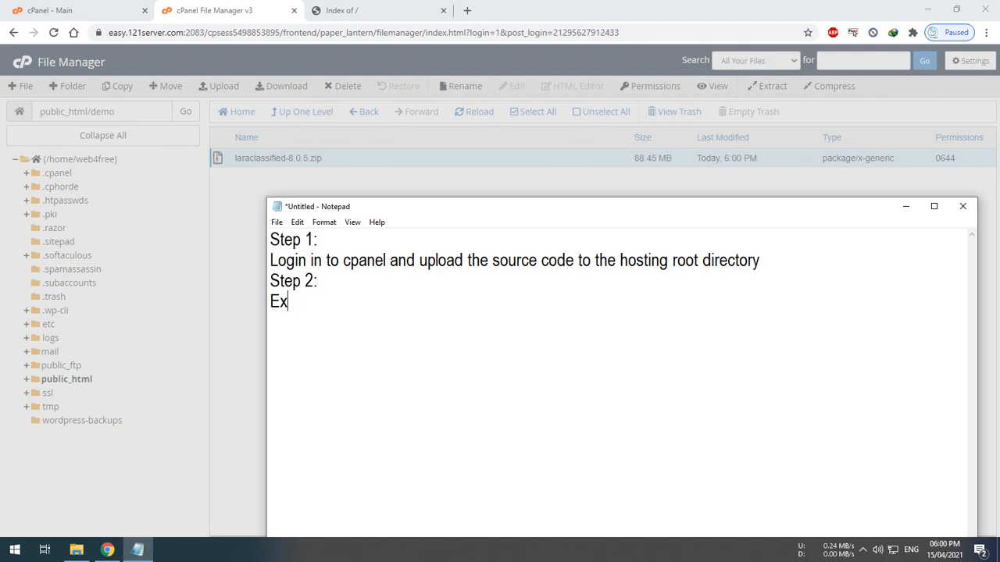
pyautogui.write('tract the uploaded ')
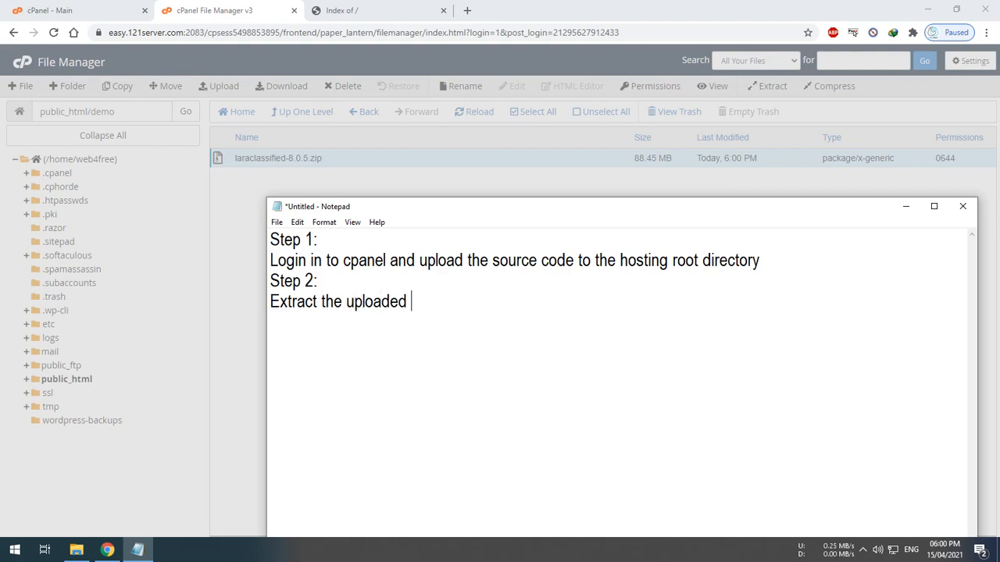
pyautogui.write('zip Files')
pyautogui.press('BackSpace')
pyautogui.write('.')
pyautogui.press('Return')
pyautogui.write('Step:')
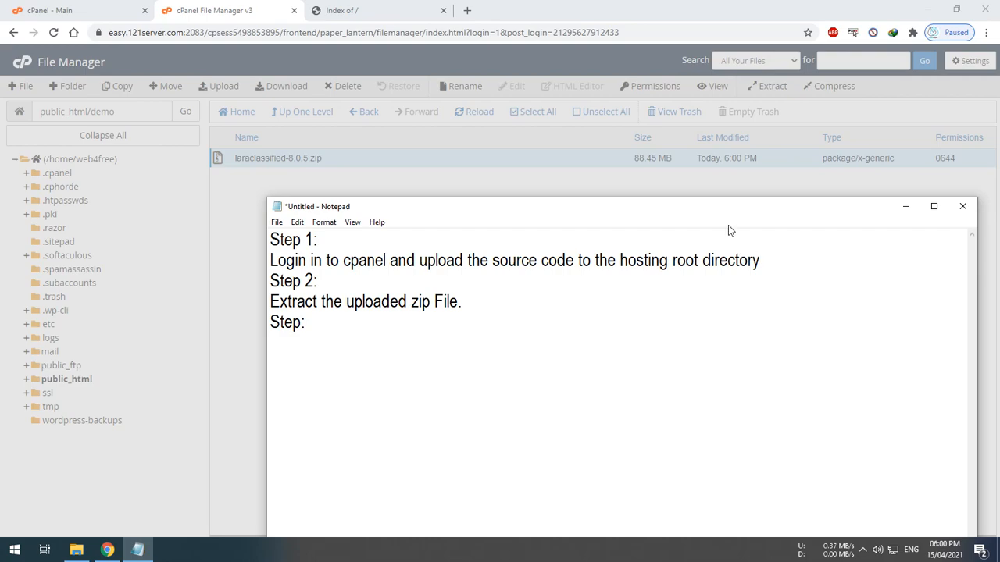
# Close the extraction results and reload the demo folder listing
pyautogui.click(753, 6)
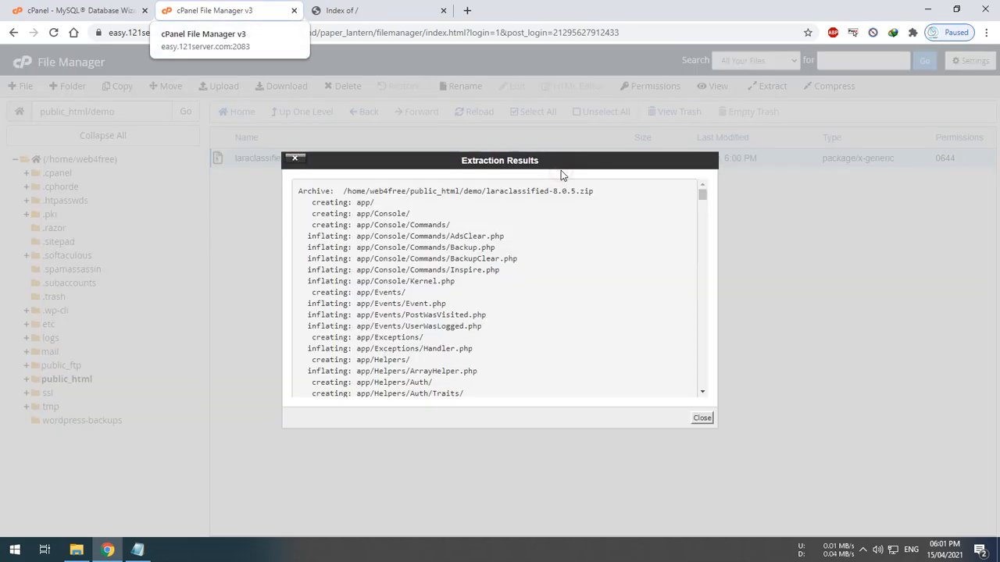
pyautogui.click(703, 418)
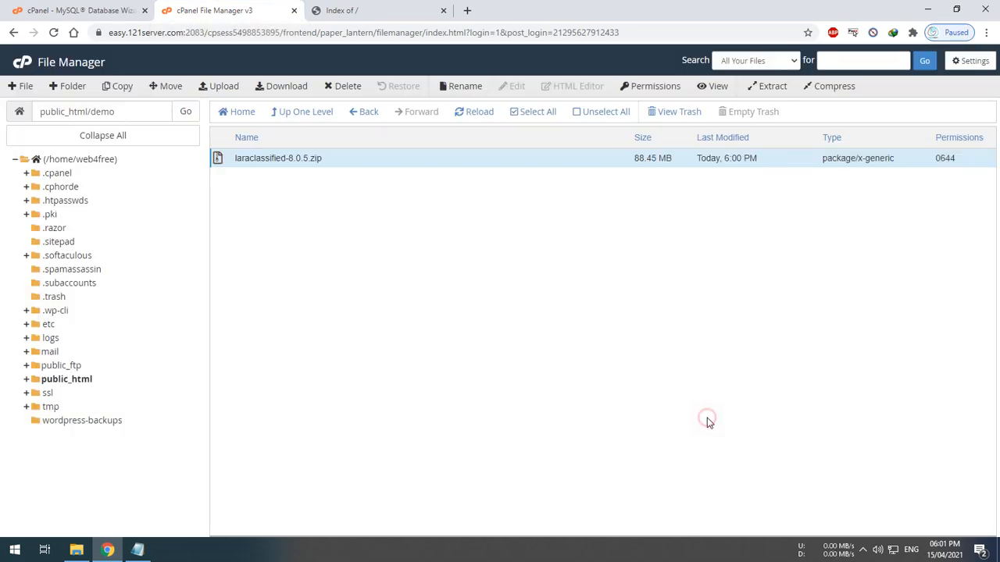
pyautogui.click(474, 114)
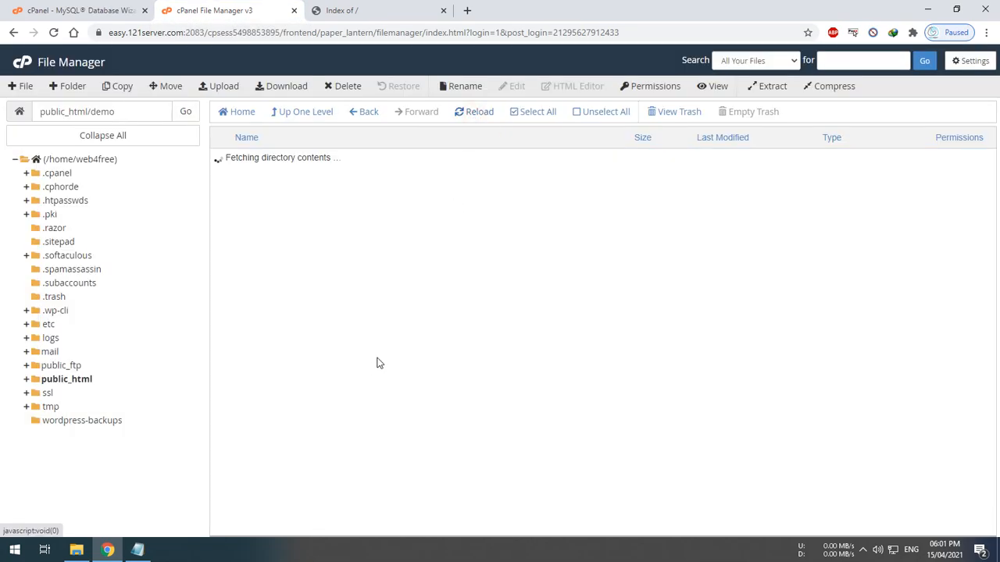
# Switch to the demo site tab and reload it to check the site
pyautogui.scroll(-3, 315, 317)
pyautogui.scroll(3, 314, 316)
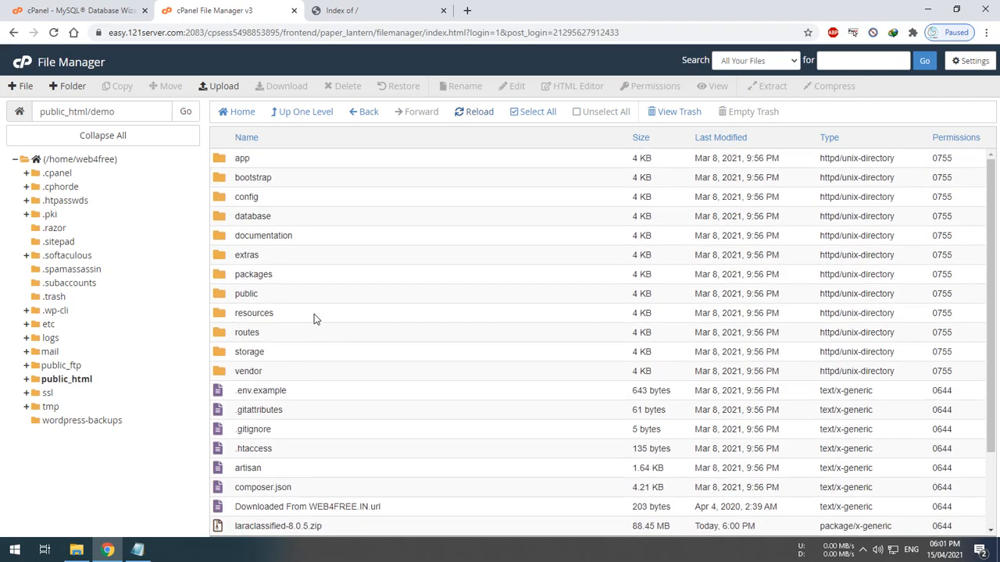
pyautogui.click(361, 11)
pyautogui.click(217, 32)
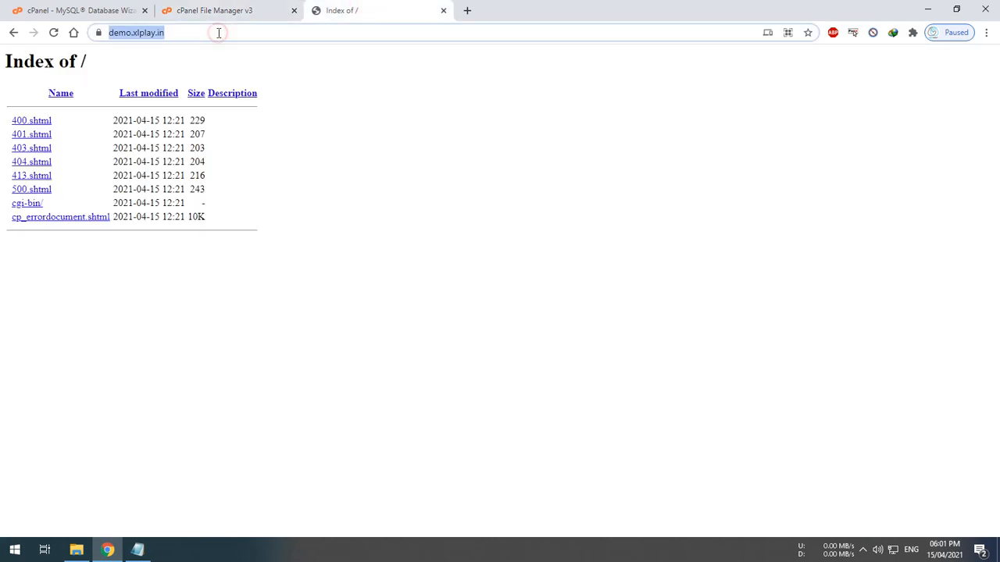
pyautogui.click(54, 32)
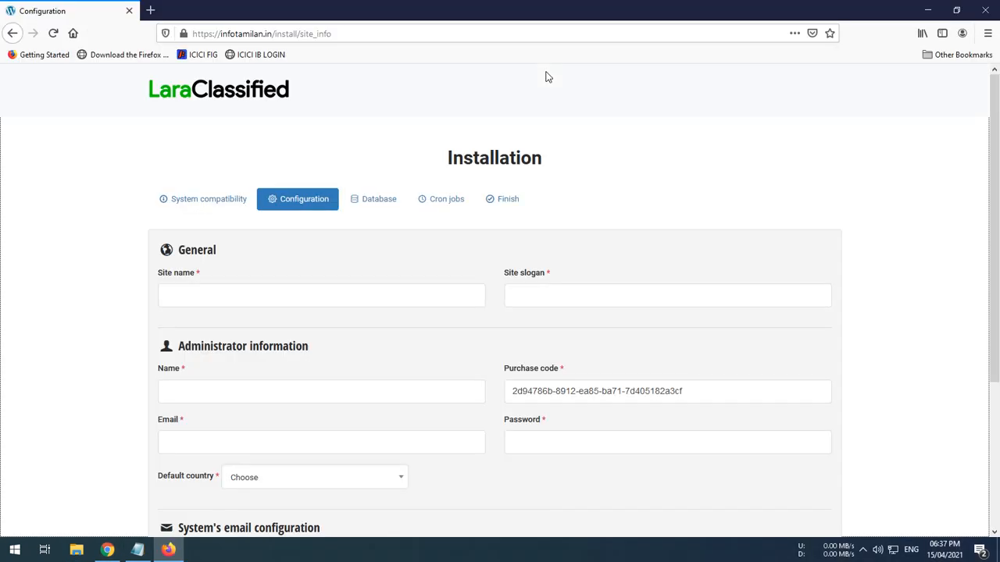
# Set the site name and site slogan to DEMO in the installer's General section
pyautogui.scroll(-1, 256, 273)
pyautogui.scroll(1, 308, 308)
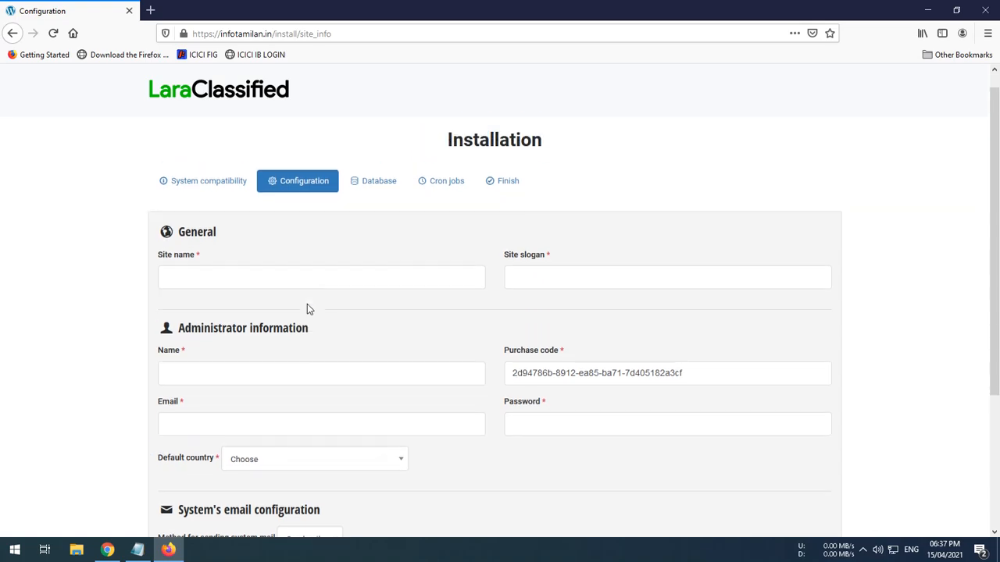
pyautogui.click(241, 297)
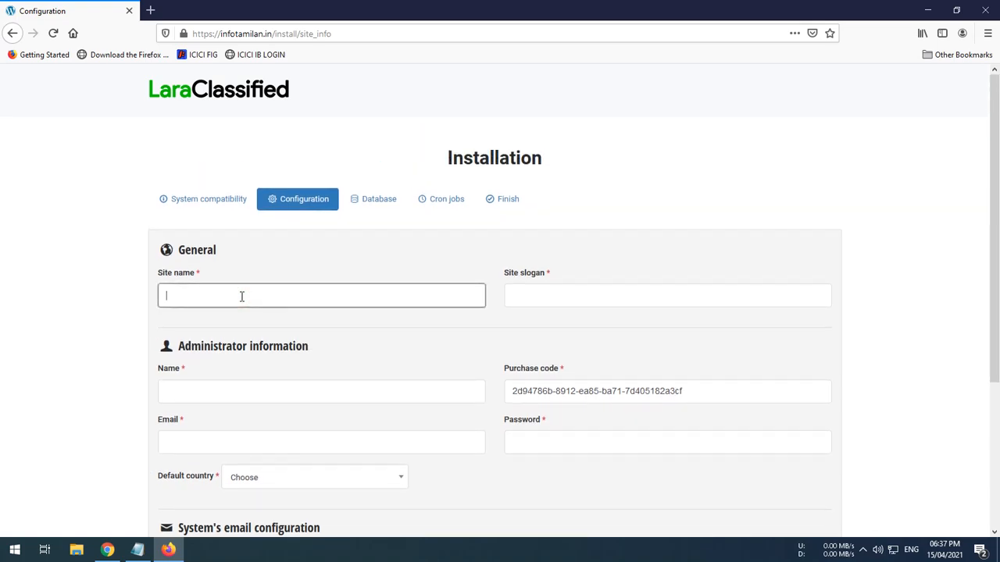
pyautogui.write('DE')
pyautogui.press('Tab')
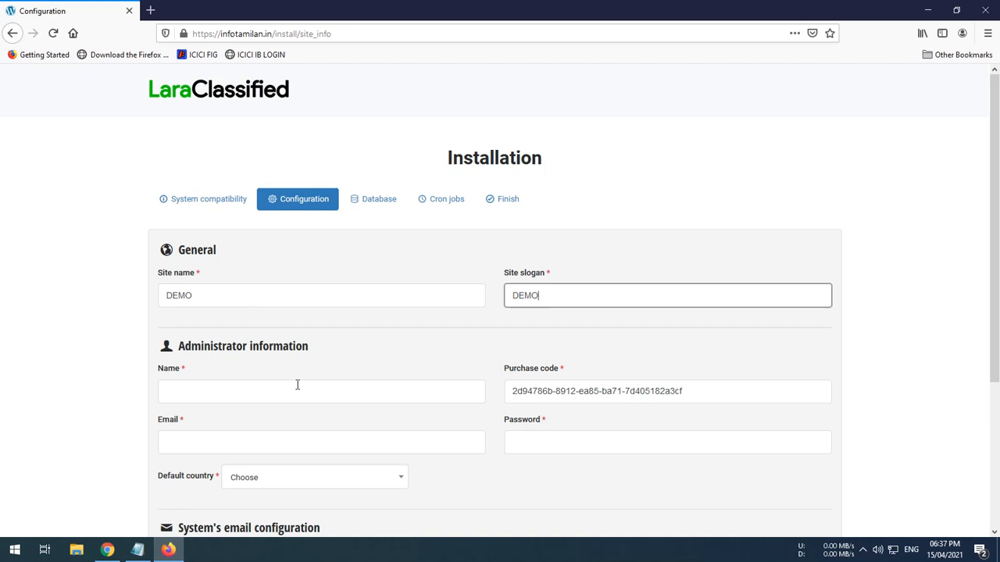
pyautogui.scroll(-2, 290, 373)
# Enter admin as the administrator name and fill in the administrator's e-mail address
pyautogui.click(277, 334)
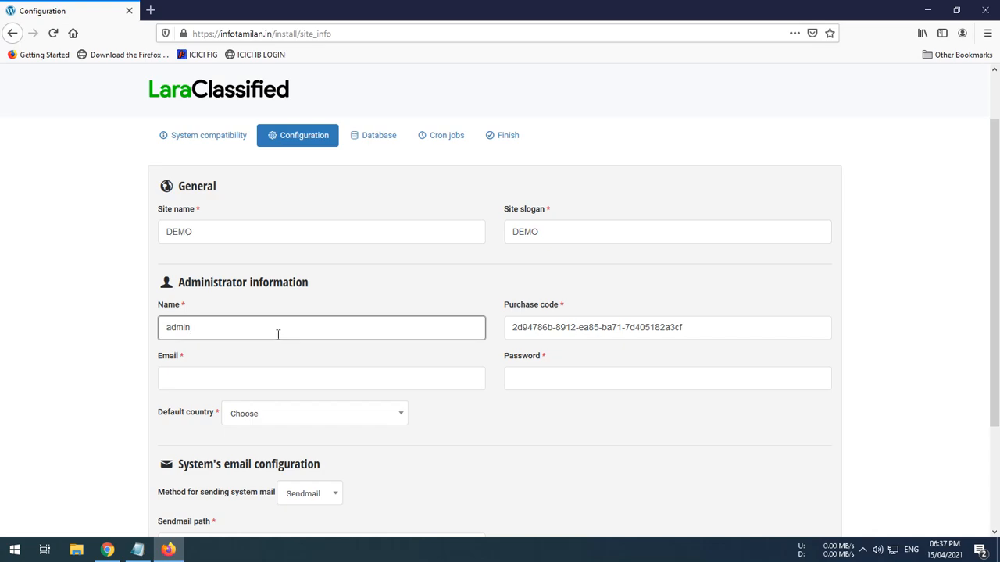
pyautogui.press('Tab')
pyautogui.press('Tab')
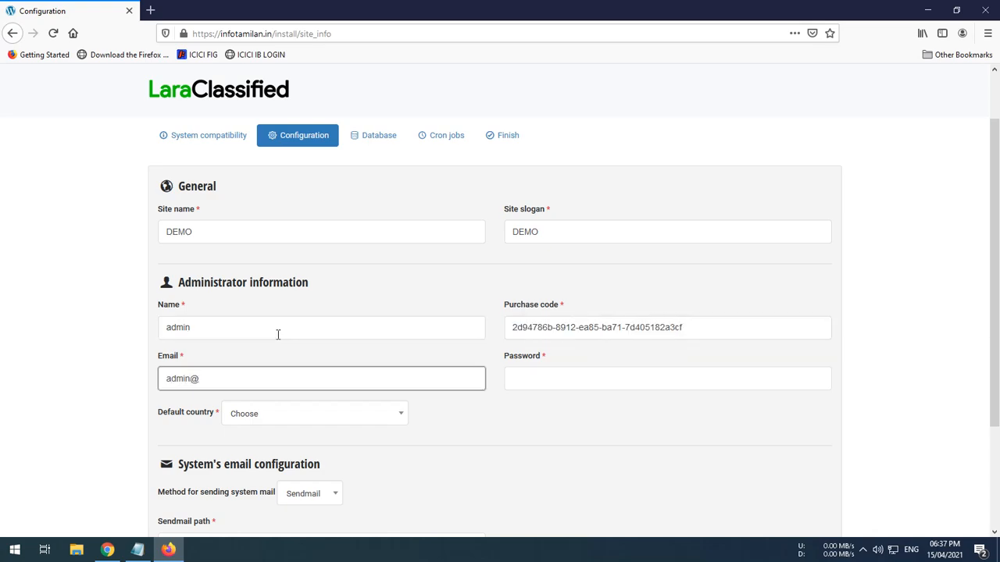
pyautogui.press('Tab')
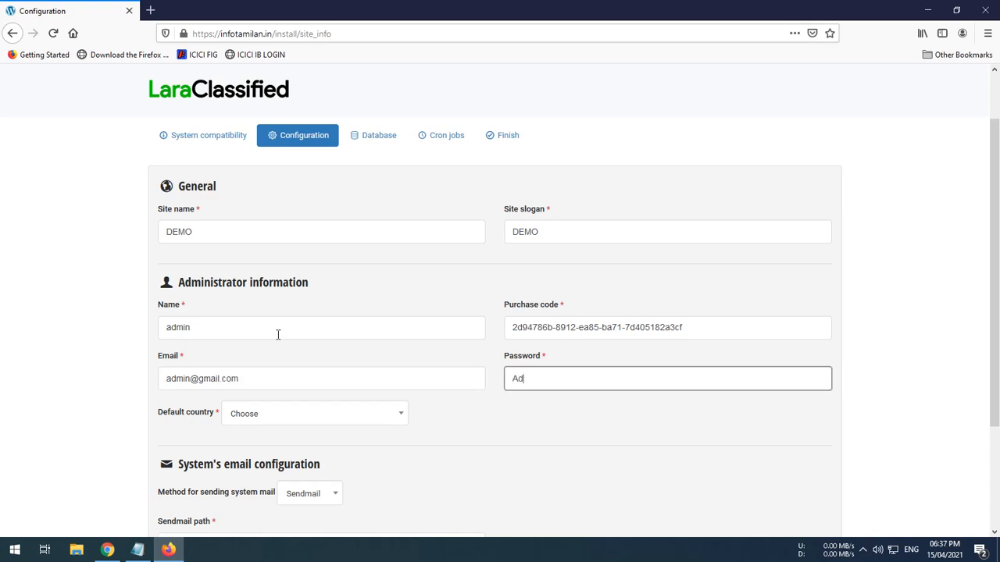
# Enter the administrator password and set the default country to United States
pyautogui.scroll(-3, 246, 389)
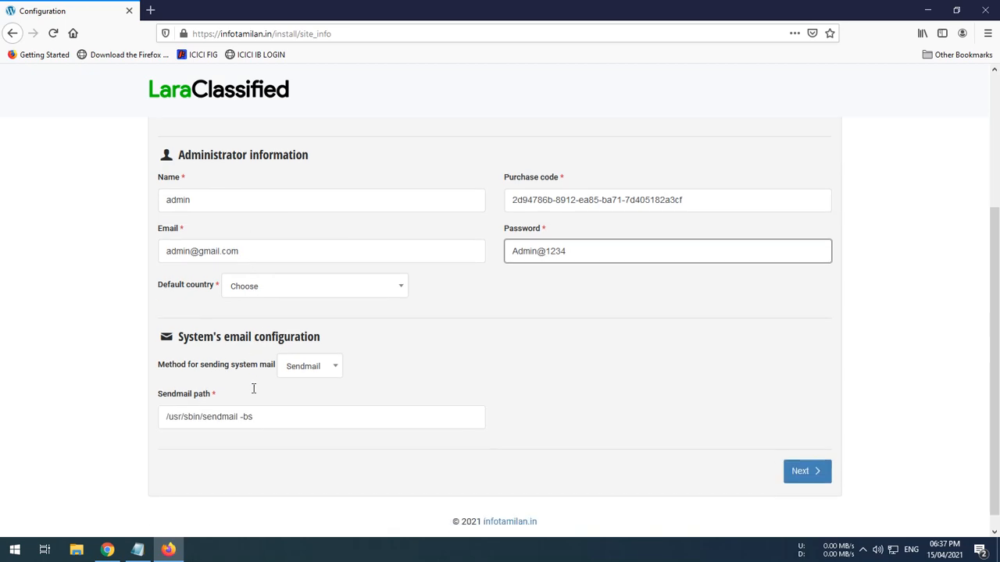
pyautogui.click(309, 288)
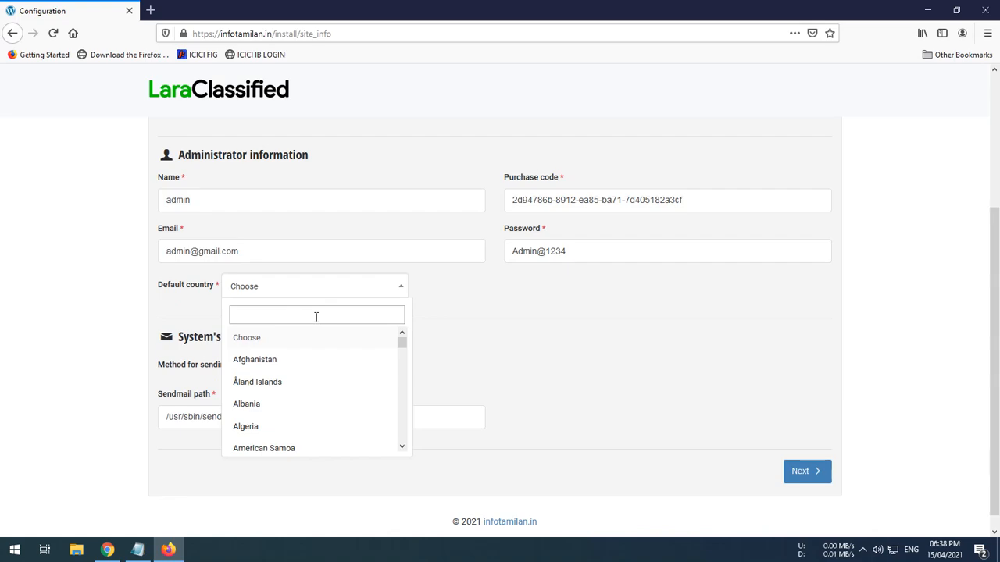
pyautogui.write('uni')
pyautogui.press('Down')
pyautogui.press('Down')
pyautogui.press('Down')
pyautogui.press('Down')
pyautogui.press('Return')
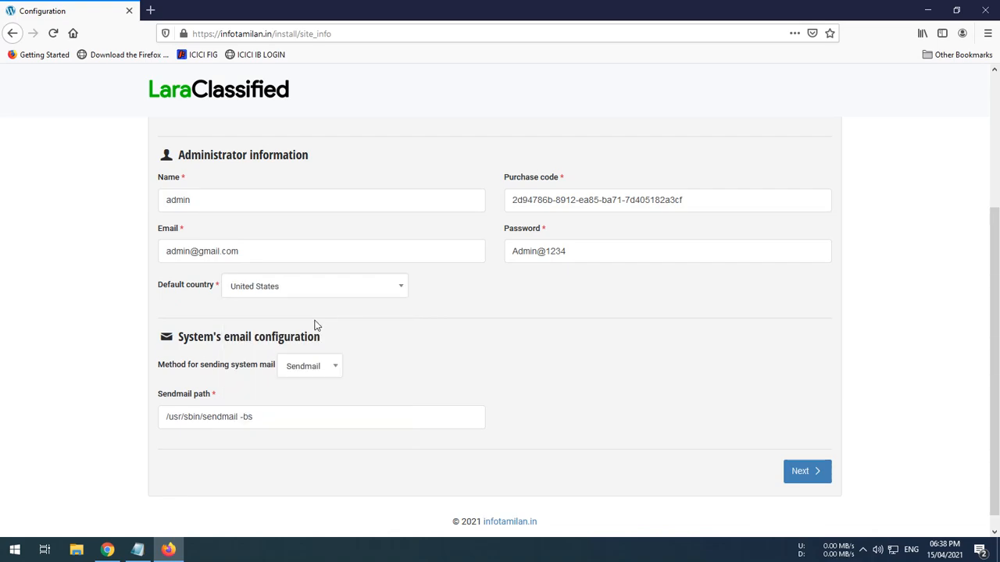
pyautogui.click(309, 372)
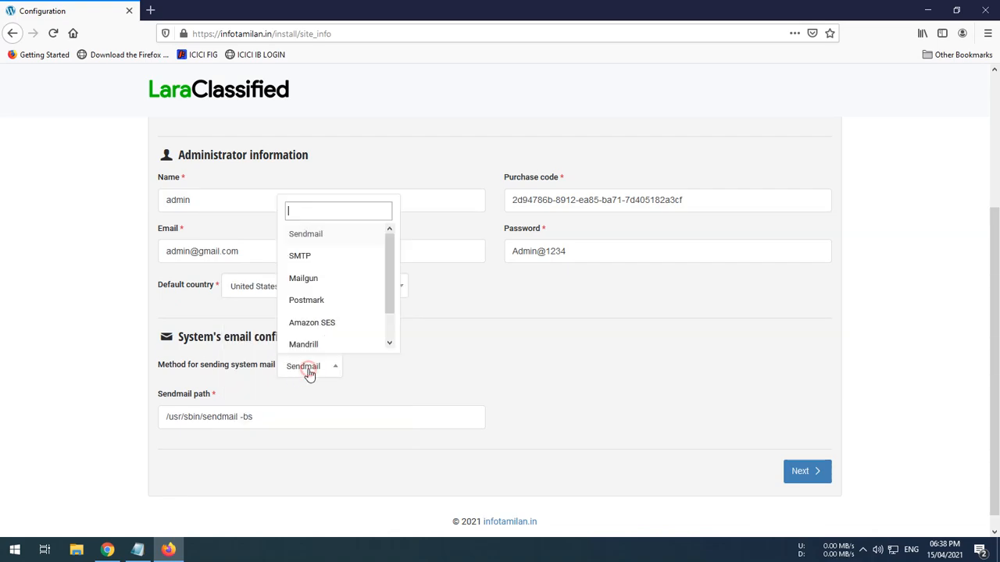
pyautogui.click(338, 260)
pyautogui.scroll(-3, 458, 413)
pyautogui.click(306, 247)
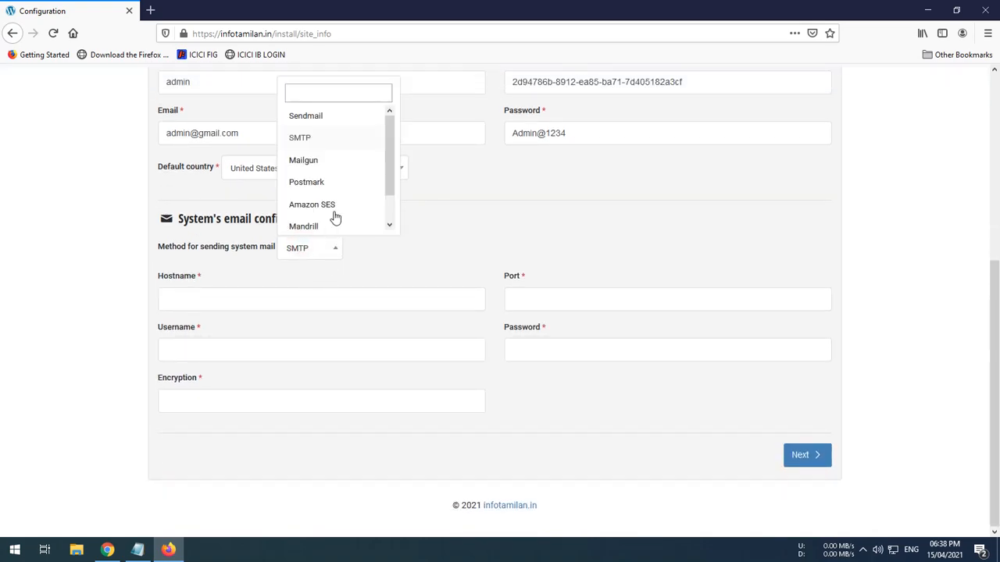
pyautogui.click(338, 119)
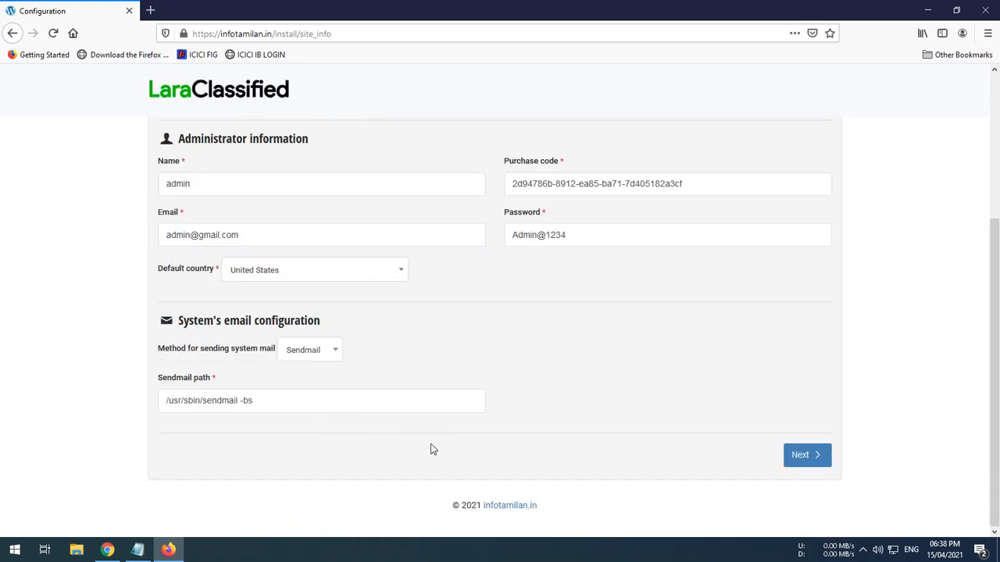
# Submit the configuration and continue to the database configuration step
pyautogui.click(800, 455)
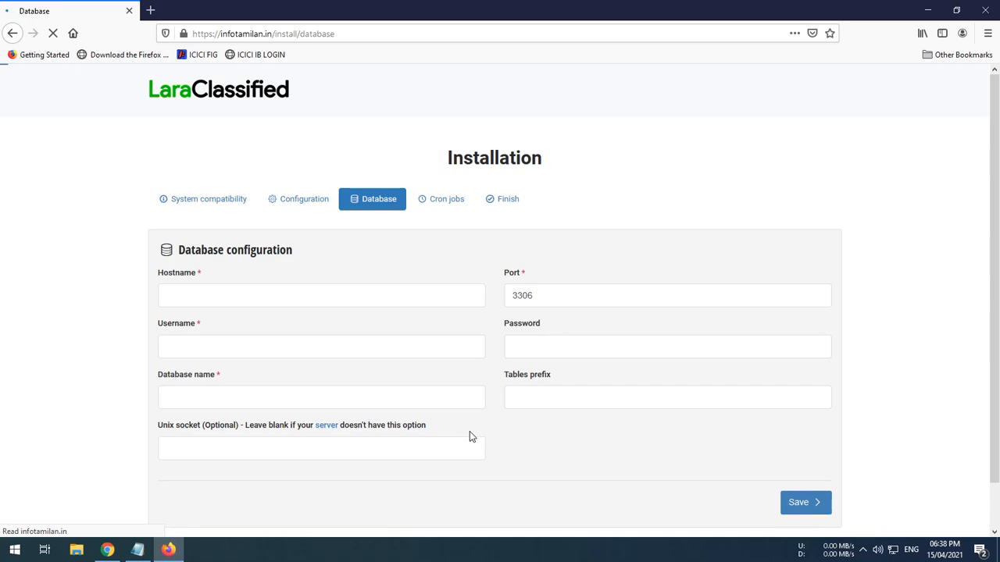
pyautogui.click(277, 290)
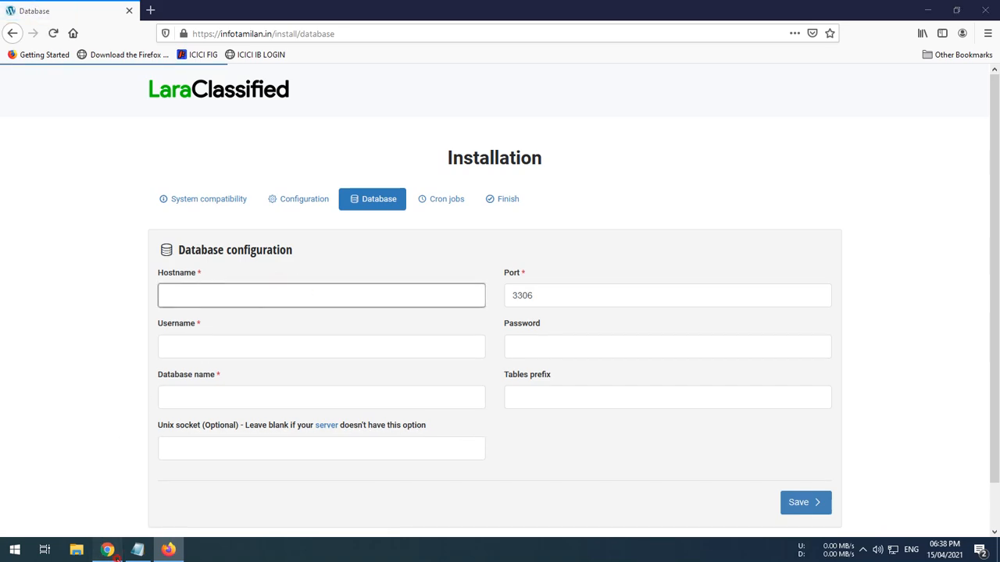
# Switch to Chrome, return to the cPanel home page and close the extra browser tabs
pyautogui.click(107, 550)
pyautogui.scroll(1, 295, 262)
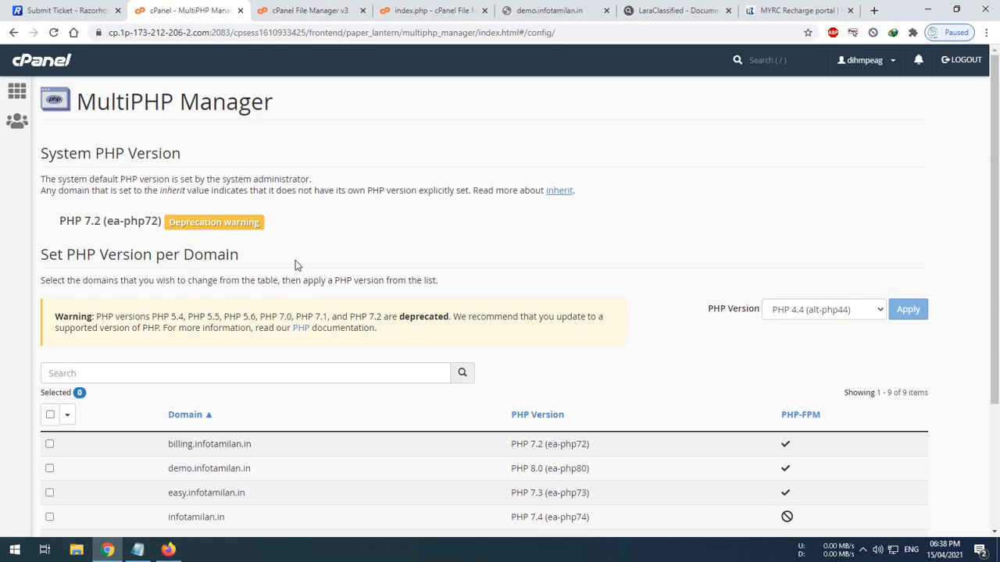
pyautogui.click(23, 92)
pyautogui.click(118, 10)
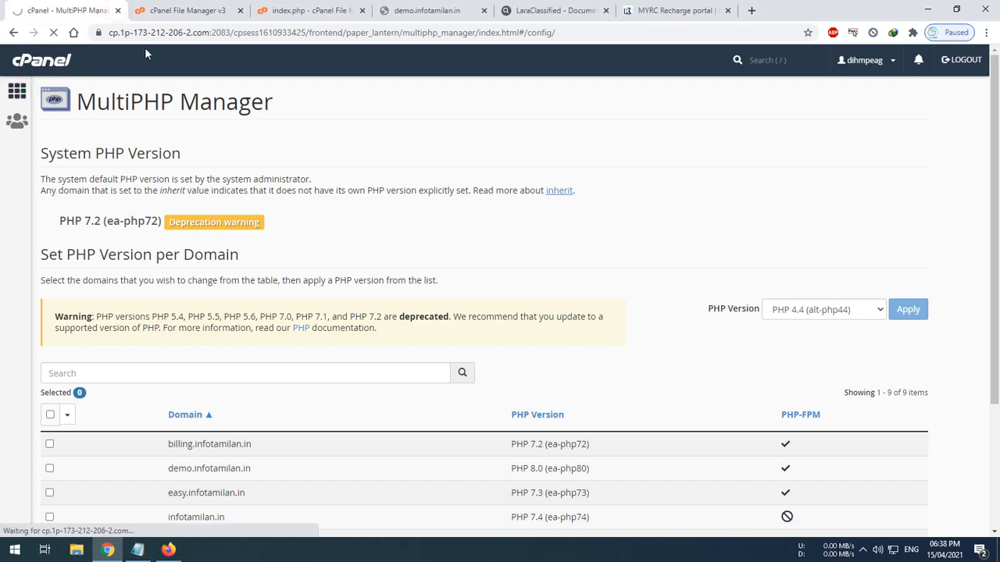
pyautogui.click(230, 10)
pyautogui.click(242, 10)
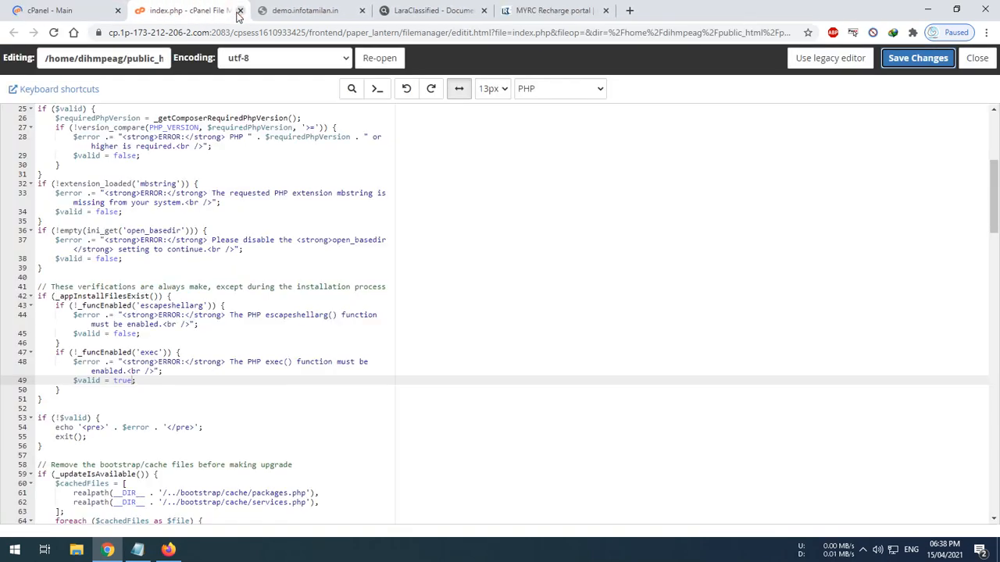
pyautogui.click(240, 10)
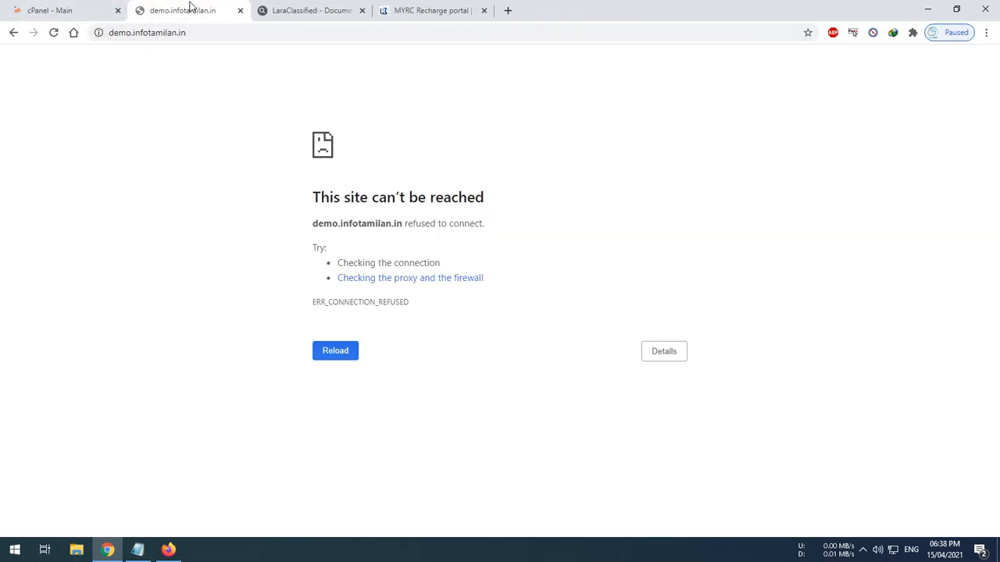
pyautogui.click(239, 13)
pyautogui.click(353, 13)
pyautogui.click(361, 11)
pyautogui.click(45, 10)
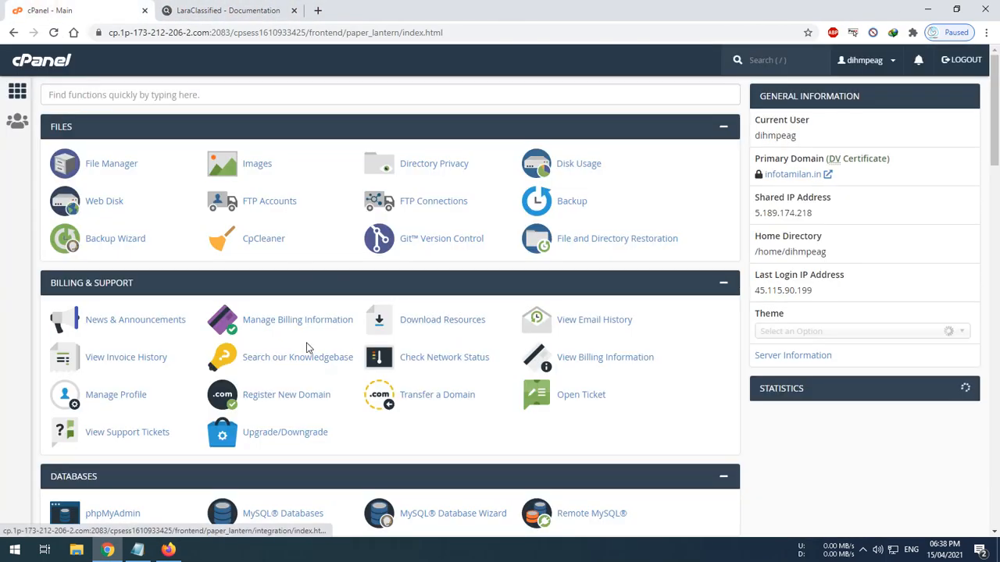
# Create a new MySQL database named lara with the MySQL Database Wizard
pyautogui.scroll(-3, 296, 393)
pyautogui.click(430, 266)
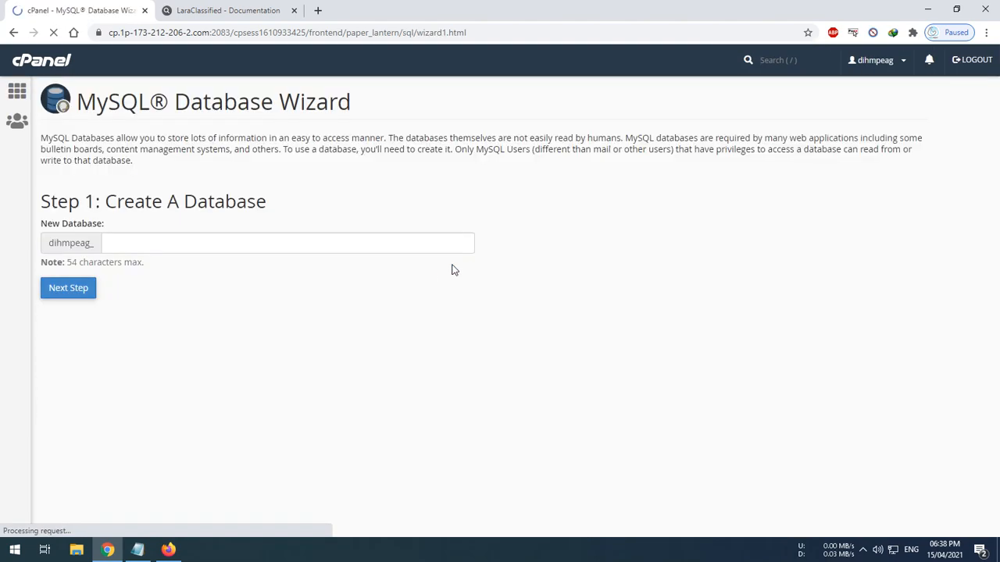
pyautogui.click(241, 248)
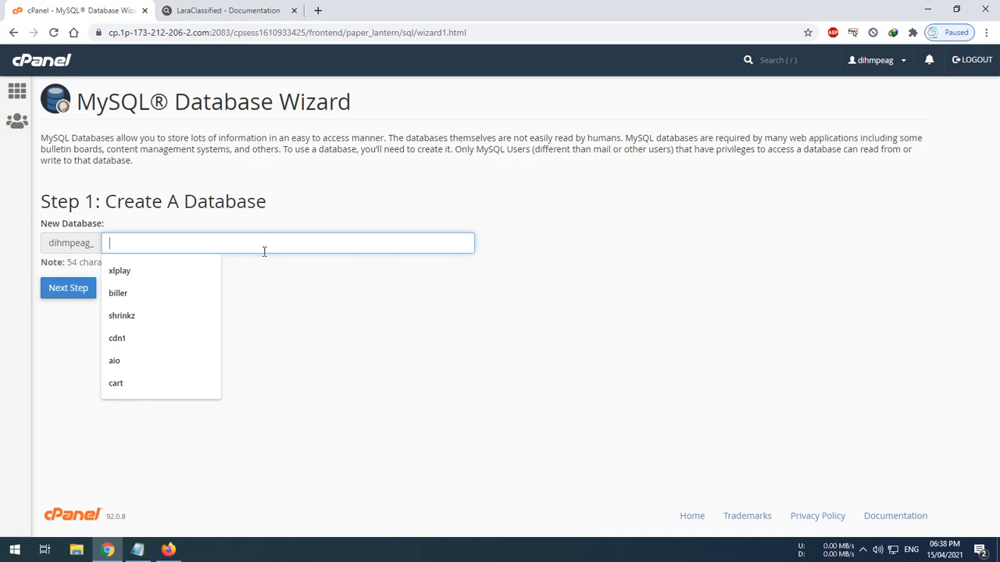
pyautogui.write('lara')
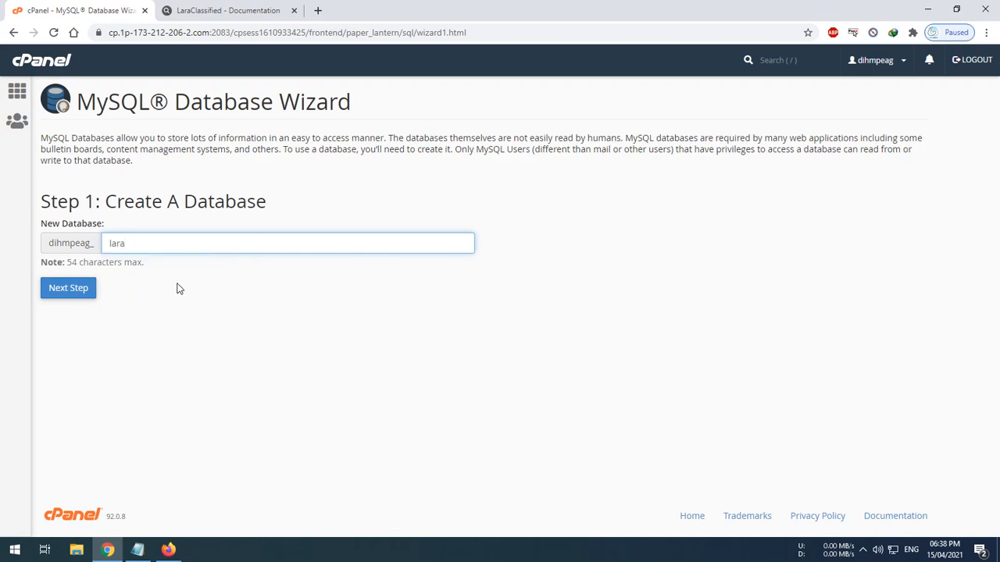
pyautogui.click(50, 292)
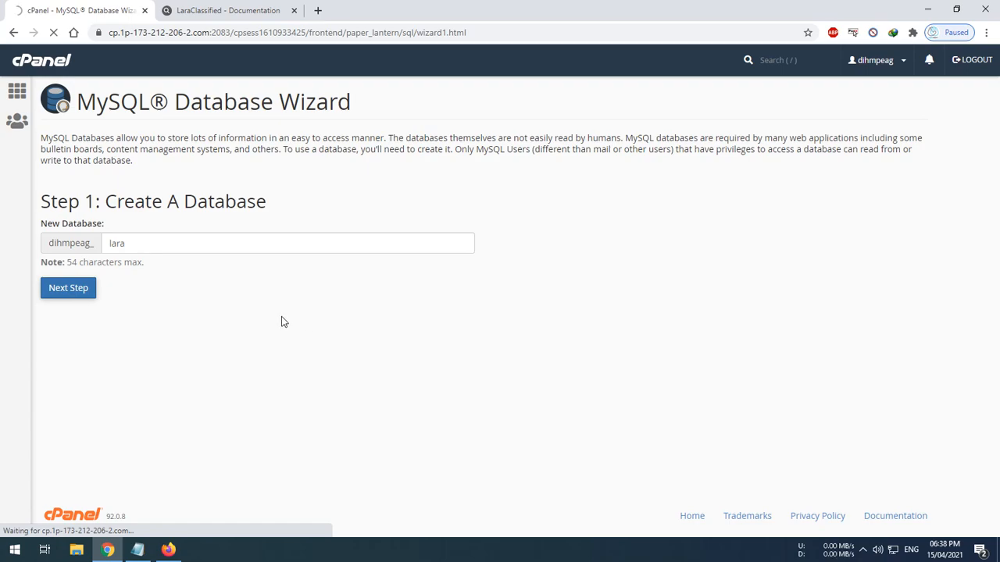
# Enter lara as the database username and start typing the user password
pyautogui.write('lara')
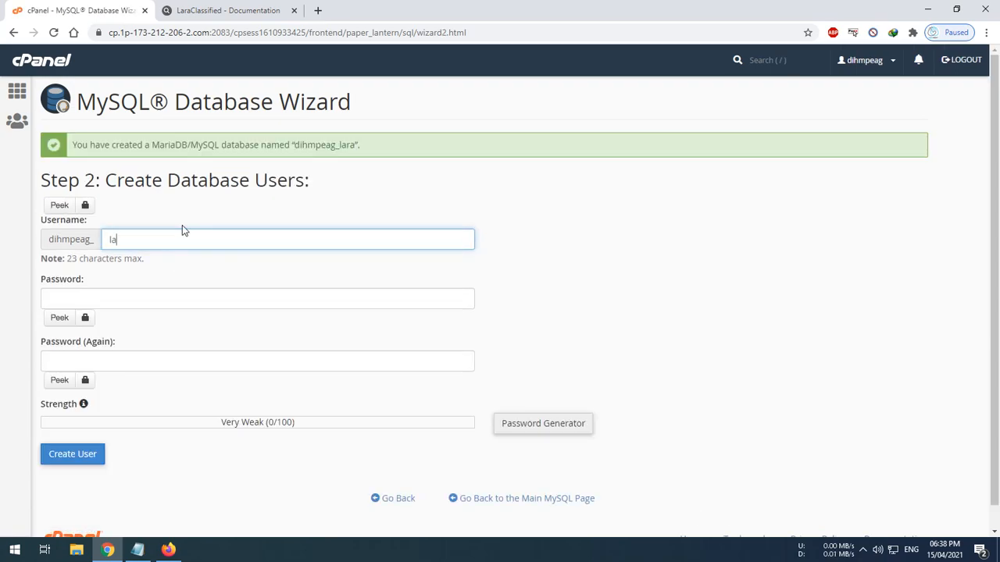
pyautogui.click(174, 301)
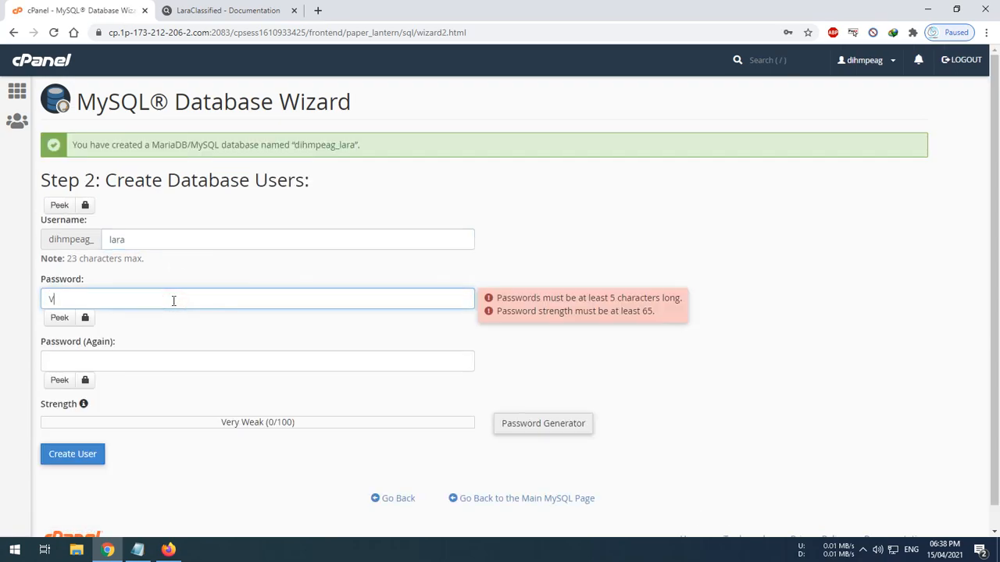
pyautogui.press('BackSpace')
pyautogui.press('BackSpace')
pyautogui.press('BackSpace')
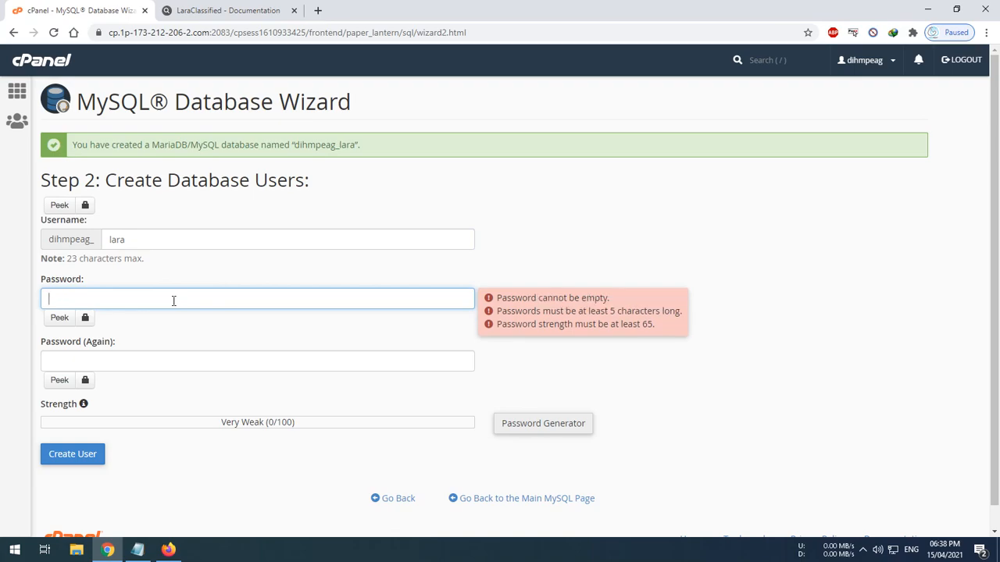
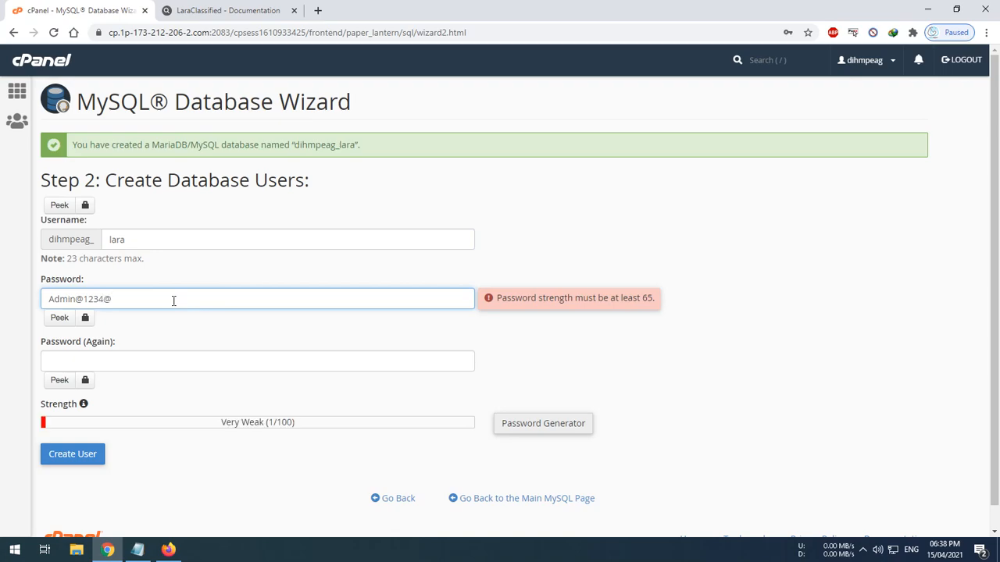
# Enter the database user's password in the wizard, replacing the earlier attempts with a stronger one
pyautogui.press('Delete')
pyautogui.press('Delete')
pyautogui.press('Delete')
pyautogui.press('Delete')
pyautogui.press('Delete')
pyautogui.press('Delete')
pyautogui.press('Delete')
pyautogui.press('Delete')
pyautogui.press('Delete')
pyautogui.press('Delete')
pyautogui.press('Delete')
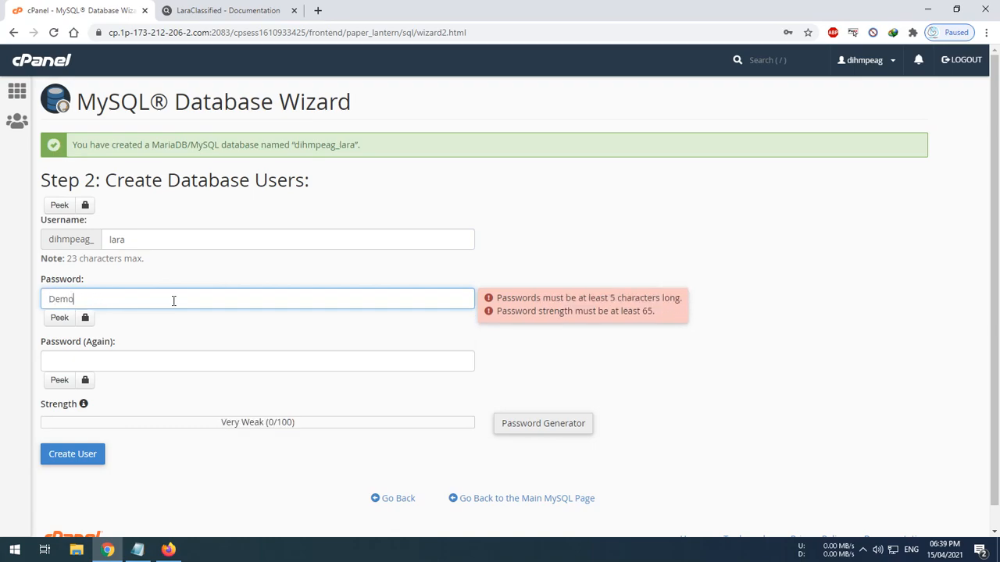
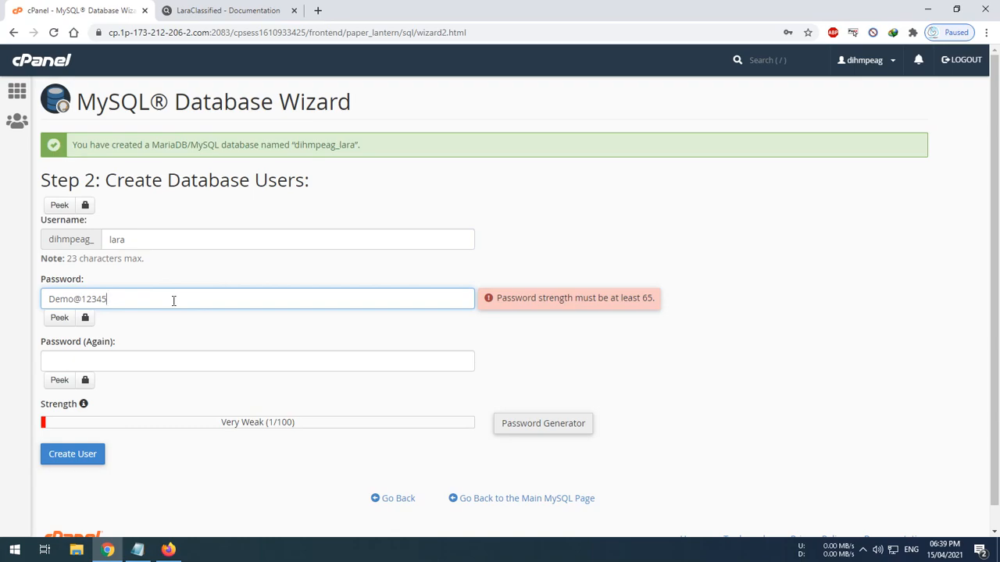
pyautogui.press('BackSpace')
pyautogui.press('BackSpace')
pyautogui.press('BackSpace')
pyautogui.press('BackSpace')
pyautogui.press('BackSpace')
pyautogui.press('BackSpace')
pyautogui.press('BackSpace')
pyautogui.press('BackSpace')
pyautogui.press('BackSpace')
pyautogui.press('BackSpace')
pyautogui.press('BackSpace')
pyautogui.press('BackSpace')
pyautogui.press('BackSpace')
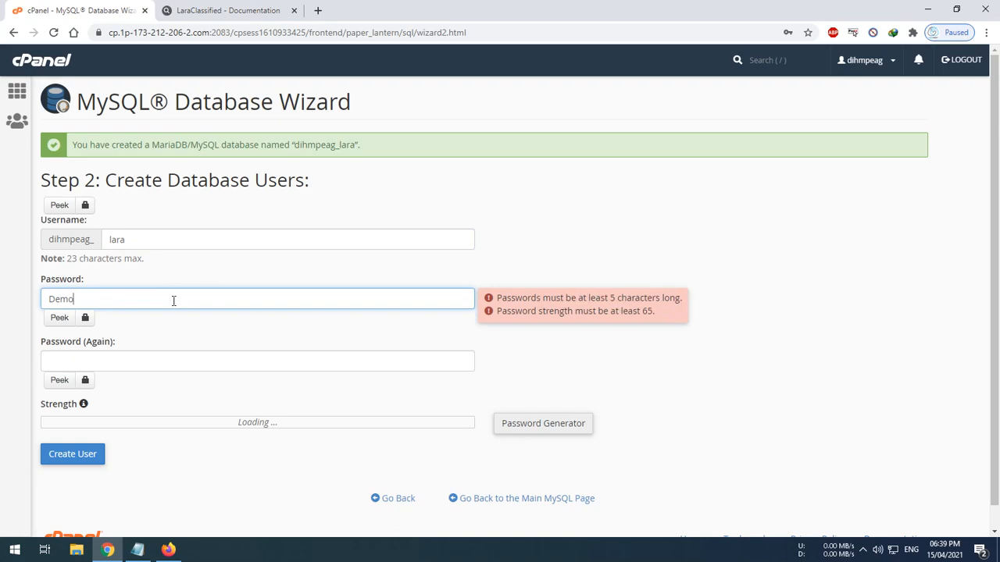
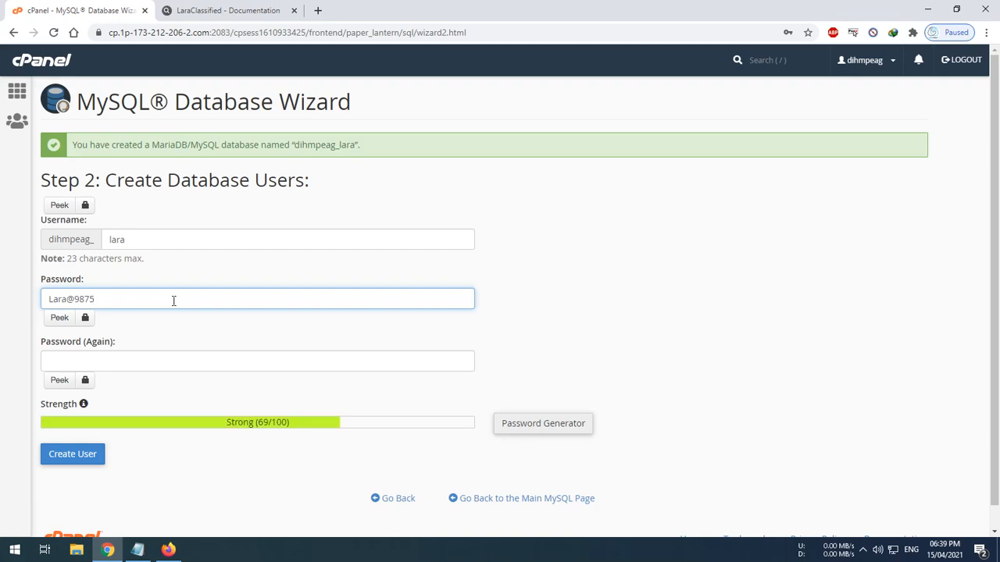
# Repeat the database user's password in the confirmation field and create the user
pyautogui.click(136, 353)
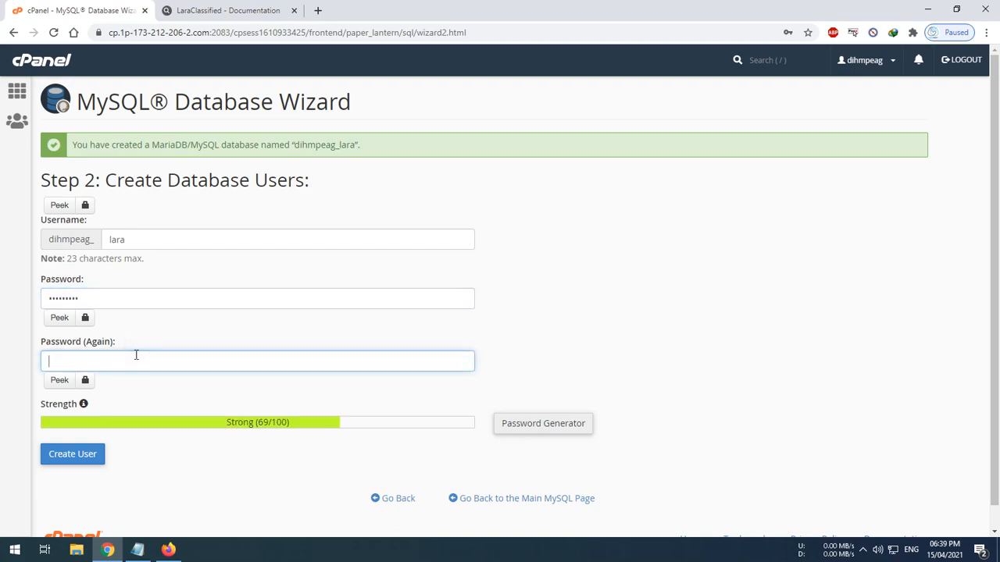
pyautogui.click(83, 453)
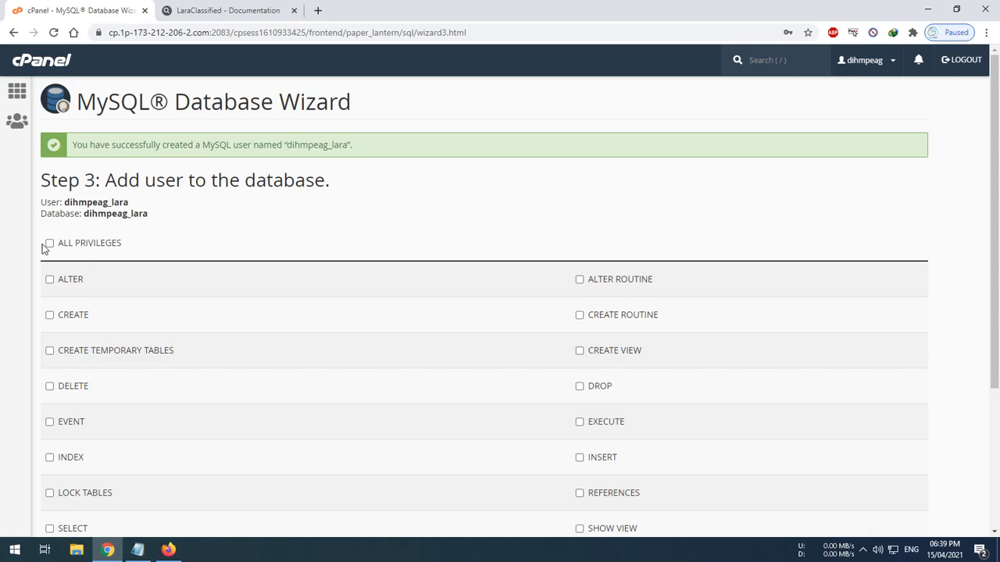
# Grant the user all privileges on the lara database and proceed to the next step
pyautogui.click(50, 244)
pyautogui.scroll(-3, 100, 424)
pyautogui.click(71, 432)
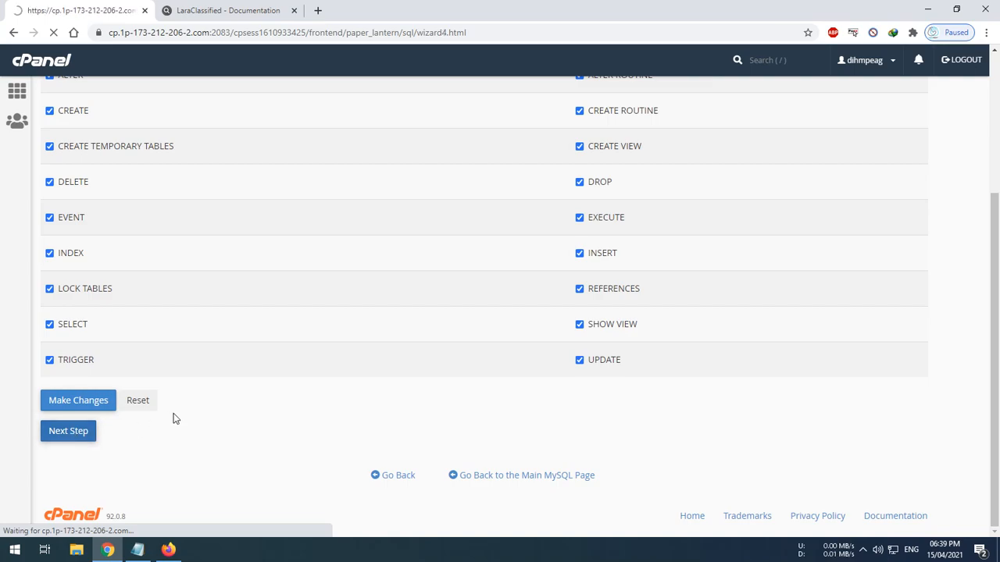
# Copy the full database name and paste it into the installer's Hostname field
pyautogui.doubleClick(302, 170)
pyautogui.hotkey('ctrl', 'c')
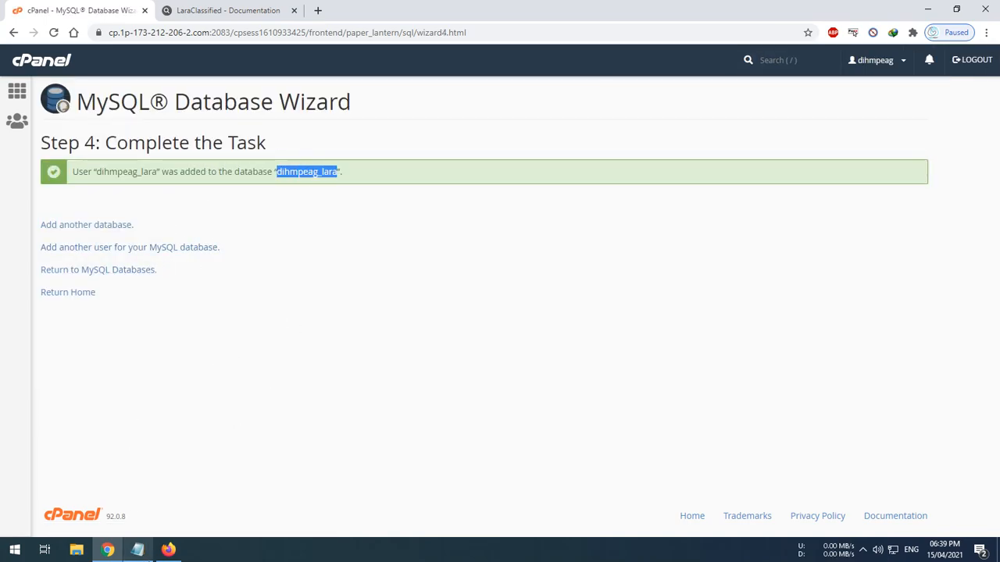
pyautogui.click(168, 549)
pyautogui.click(293, 286)
pyautogui.hotkey('ctrl', 'v')
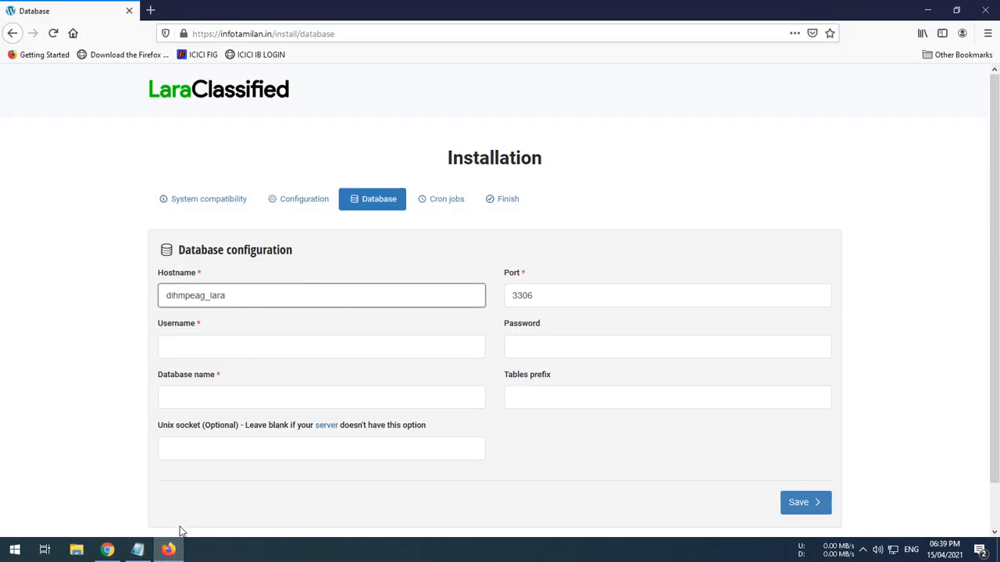
# In Notepad, add Step 3: Create the database and go to the site directory
pyautogui.click(137, 549)
pyautogui.press('Return')
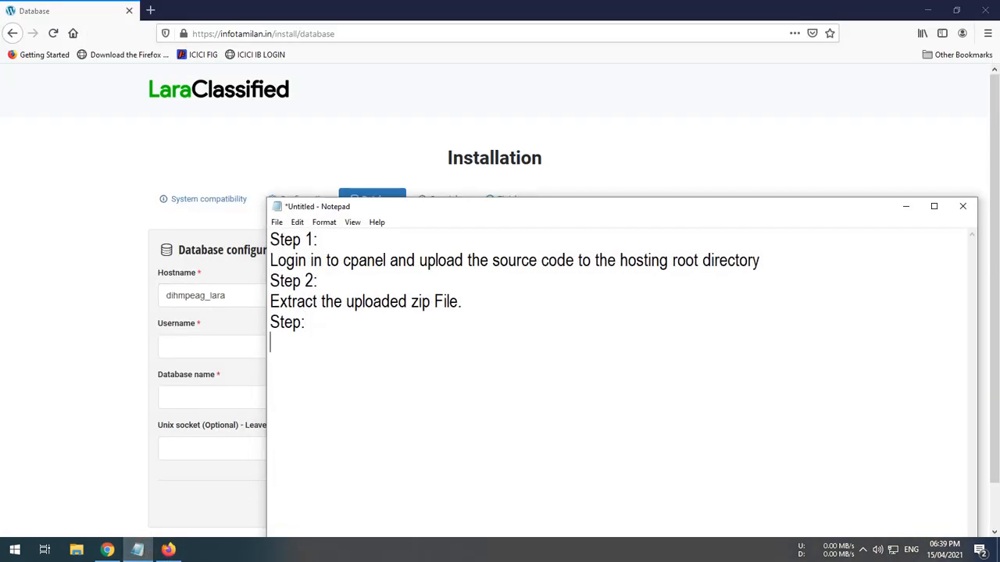
pyautogui.write('Create the database and ')
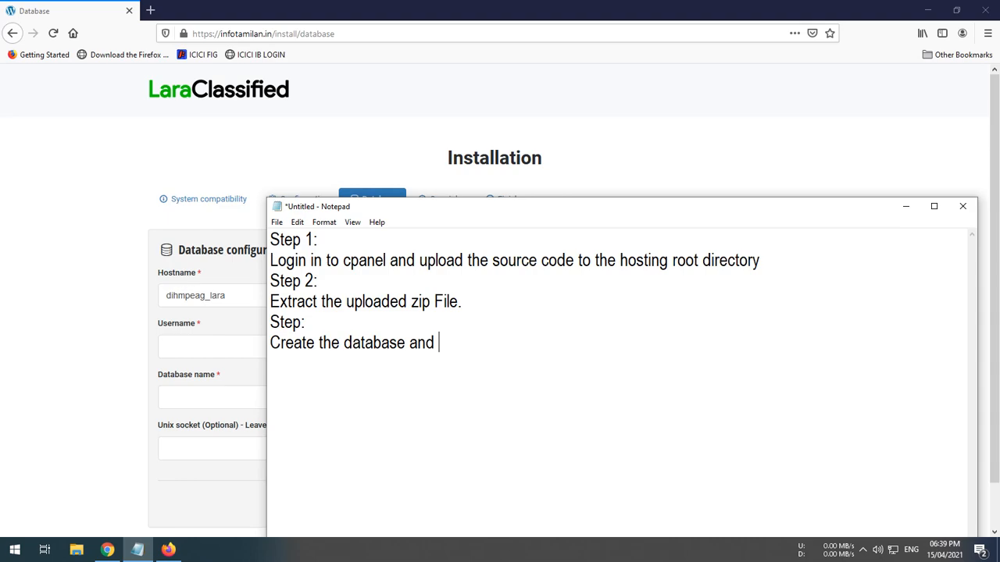
pyautogui.write('go to the site directory')
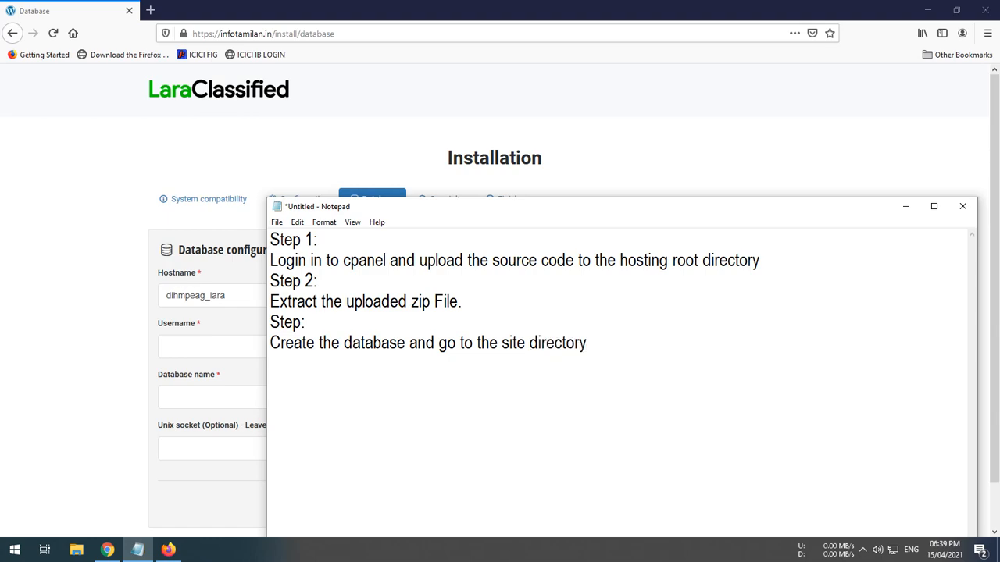
pyautogui.write(' .')
pyautogui.click(303, 322)
pyautogui.write('3')
# Add Step 4: Enter the Details in the installation wizard as showing now
pyautogui.click(602, 336)
pyautogui.press('Return')
pyautogui.write('Step 4:')
pyautogui.press('Return')
pyautogui.write('Enter the Details in the installation wizard')
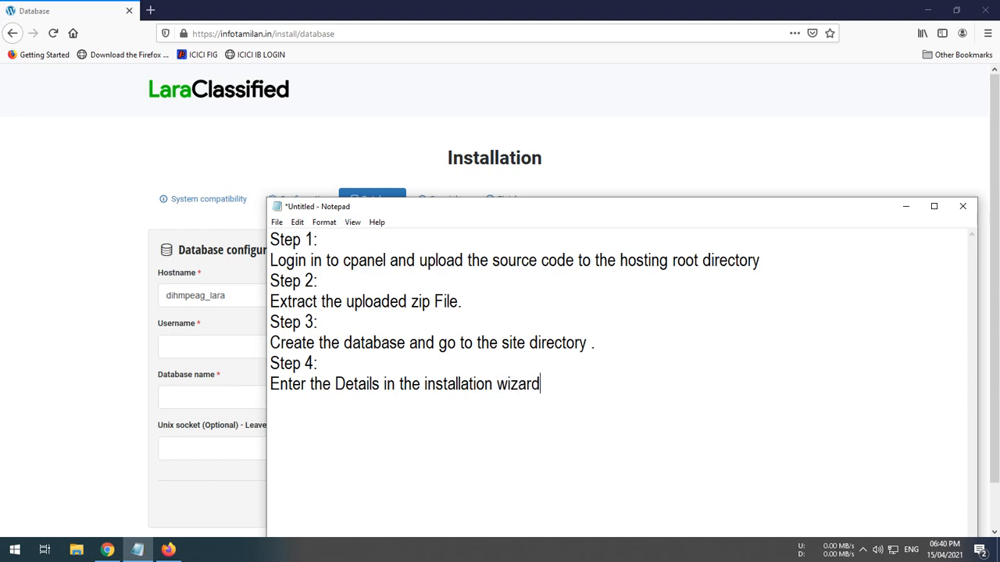
pyautogui.write(' as showing now')
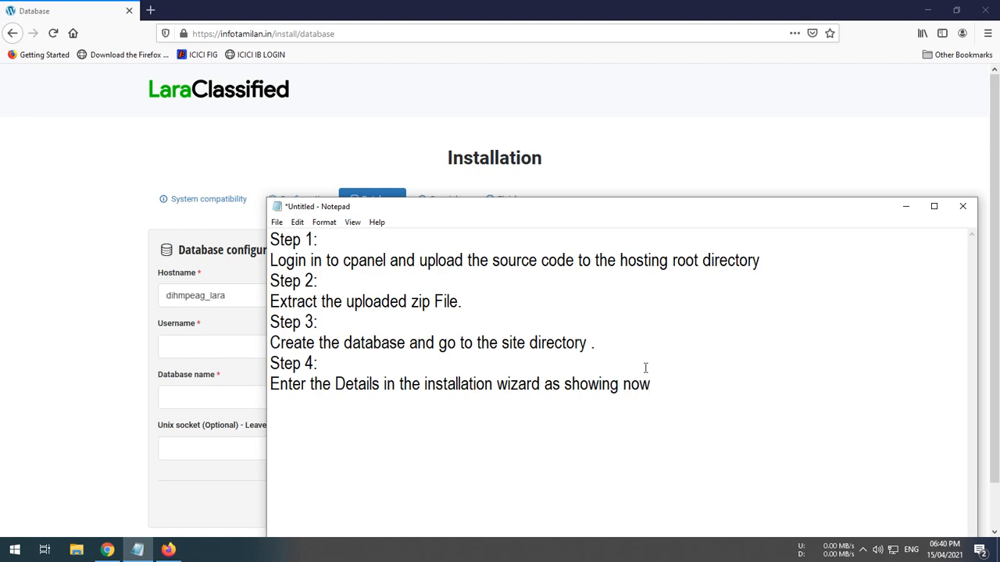
# Paste the database name as the Username and enter the database user's password in the installer
pyautogui.click(71, 272)
pyautogui.click(224, 353)
pyautogui.hotkey('ctrl', 'v')
pyautogui.click(553, 346)
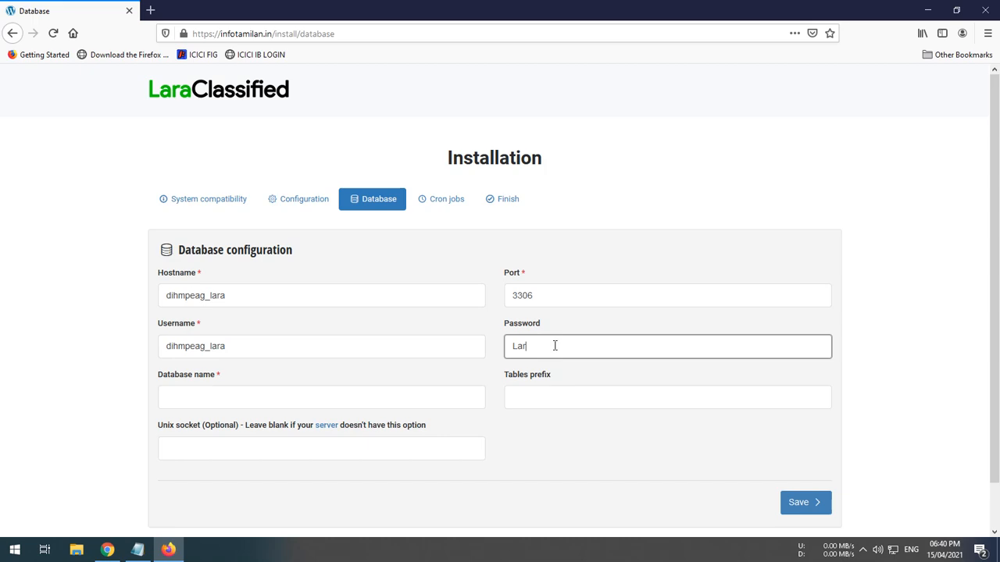
# Move the database name from Hostname into Database name and set Hostname to localhost
pyautogui.click(286, 393)
pyautogui.moveTo(239, 293); pyautogui.dragTo(85, 298)
pyautogui.hotkey('ctrl', 'x')
pyautogui.click(190, 392)
pyautogui.hotkey('ctrl', 'v')
pyautogui.click(236, 291)
pyautogui.write('loca')
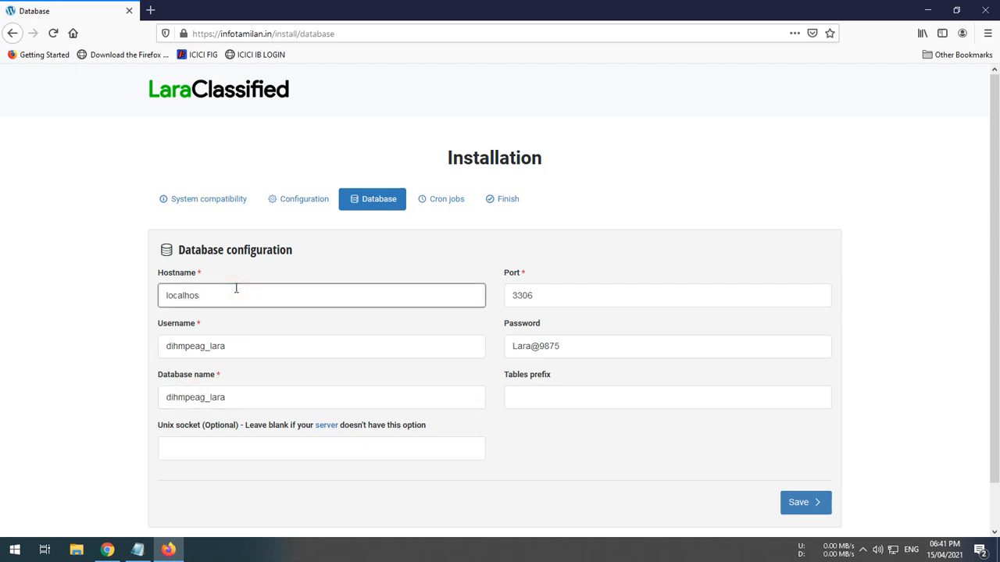
# Save the database configuration and start the database setup
pyautogui.click(370, 351)
pyautogui.scroll(-1, 377, 356)
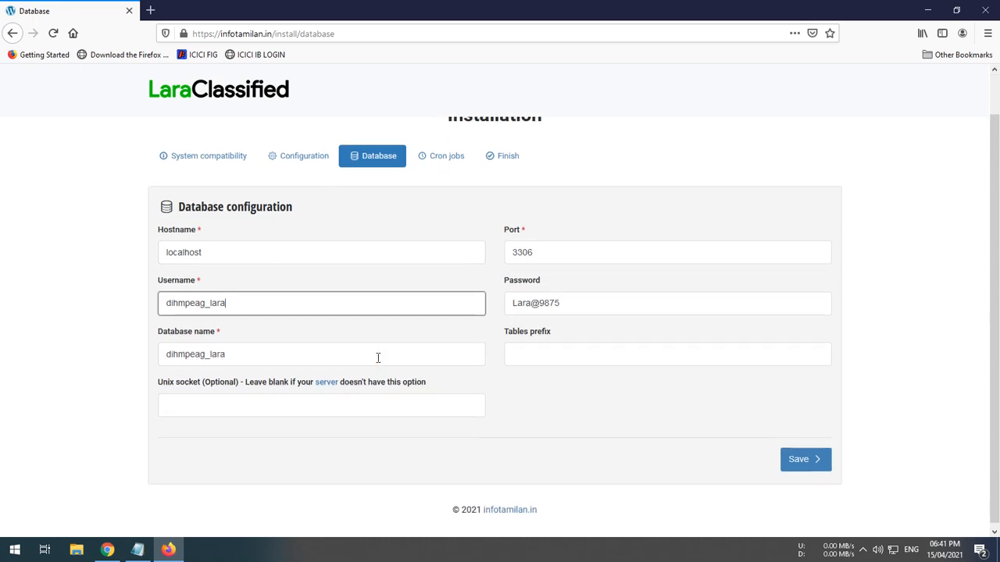
pyautogui.click(802, 459)
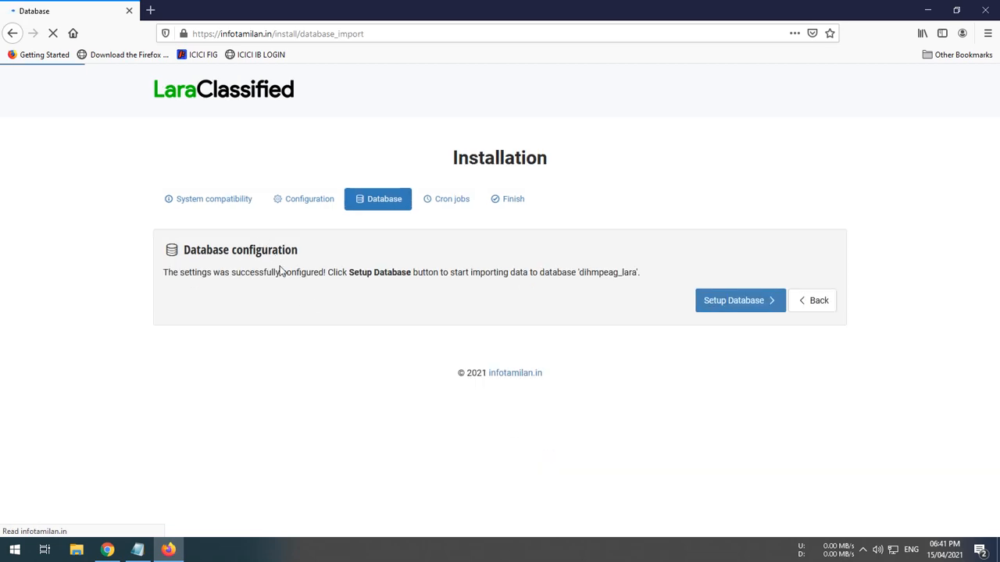
pyautogui.click(734, 302)
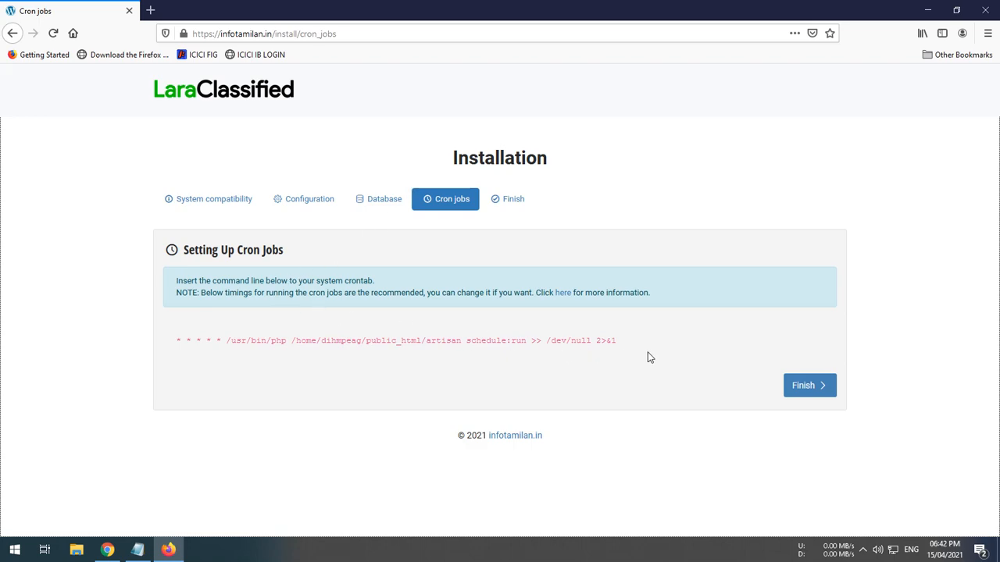
# Select the cron job command line and finish the installation
pyautogui.moveTo(622, 348); pyautogui.dragTo(175, 346)
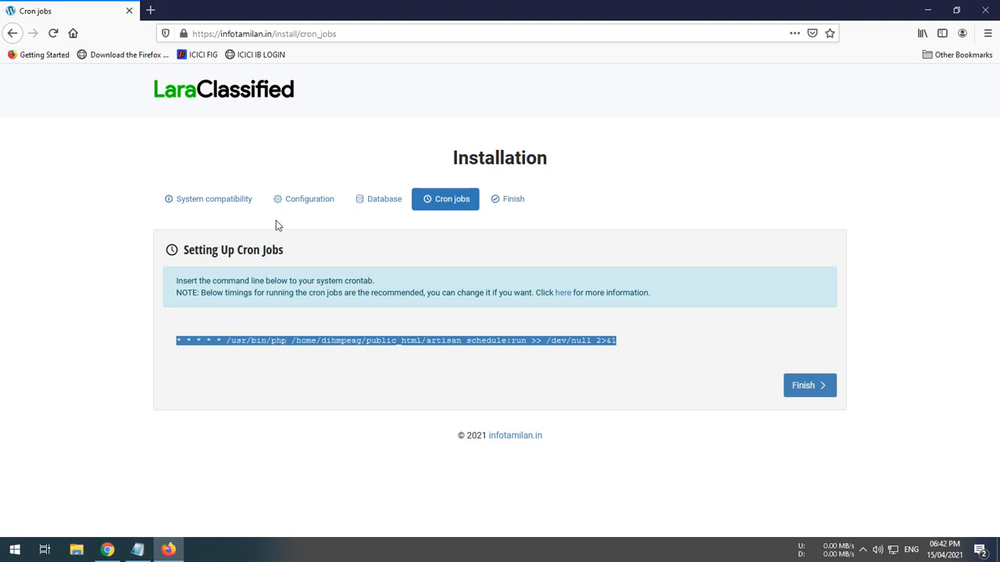
pyautogui.click(807, 386)
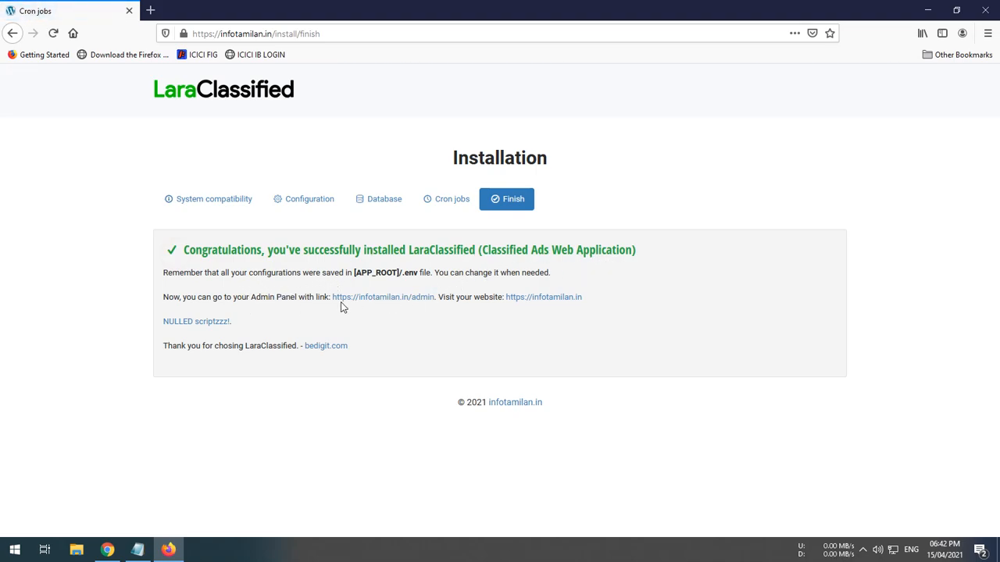
# Open the admin panel link in a new tab and log in with the admin e-mail and password
pyautogui.middleClick(397, 300)
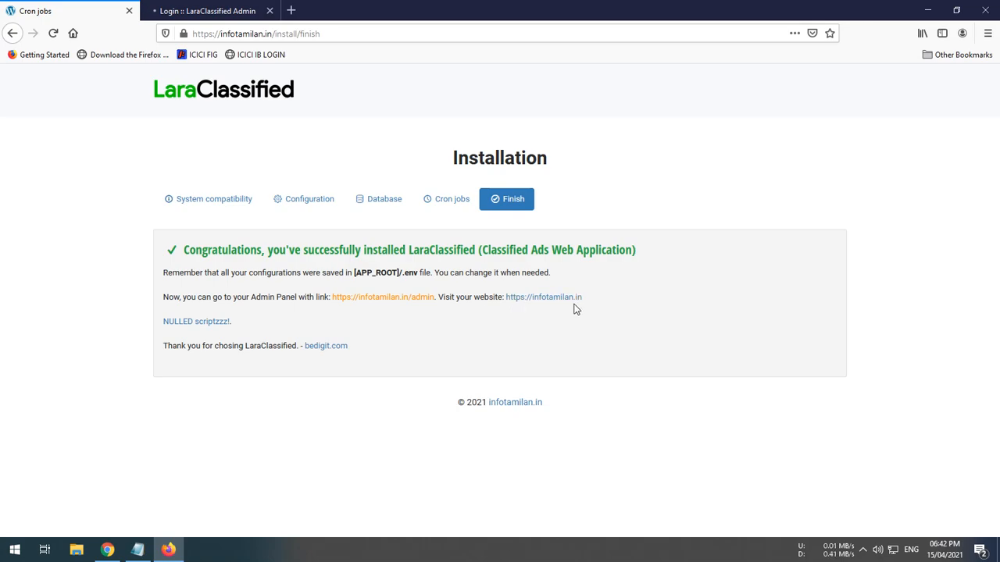
pyautogui.click(207, 10)
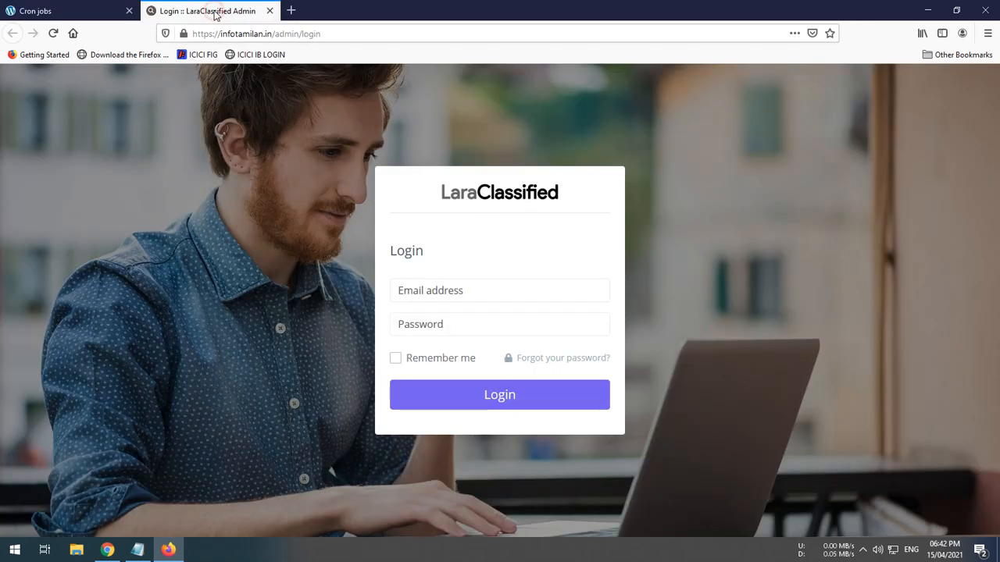
pyautogui.click(485, 287)
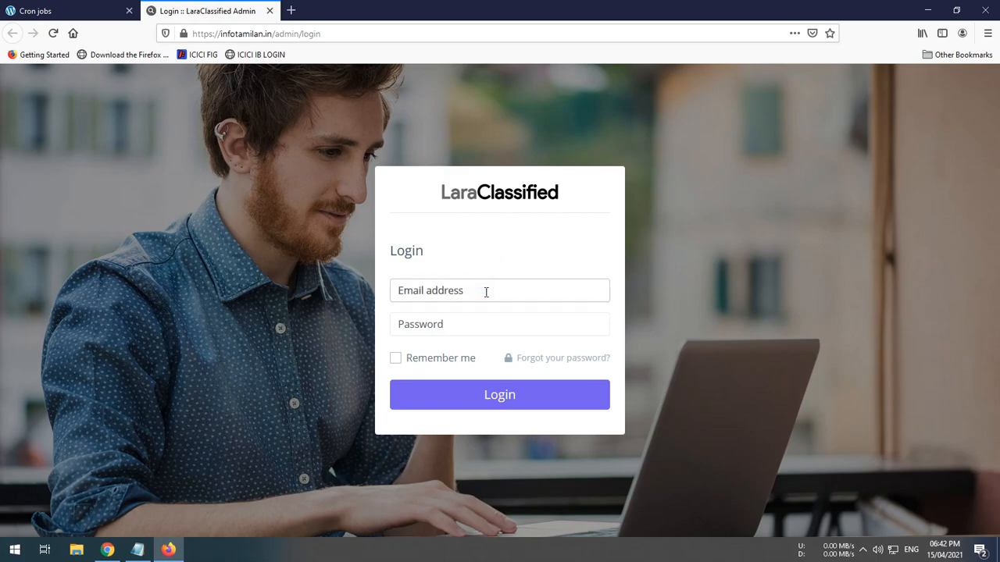
pyautogui.press('Tab')
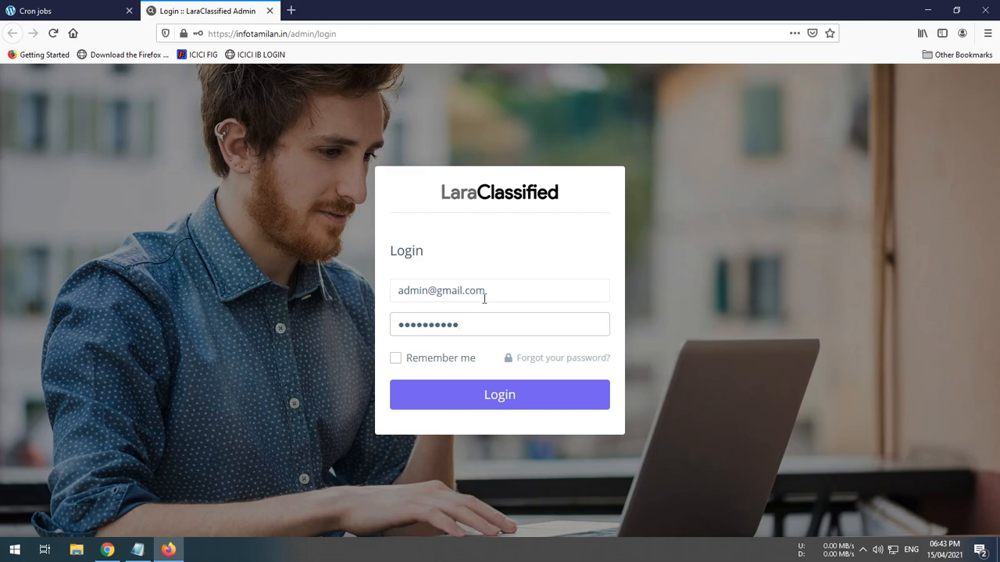
pyautogui.click(461, 398)
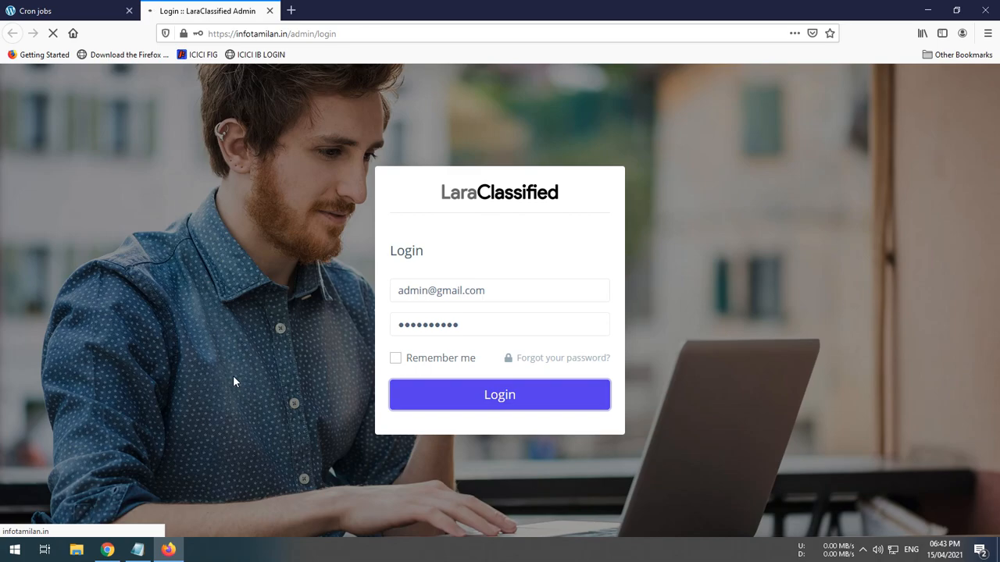
# In Notepad, add Step 5: Click Finish and go to the Admin Panel and Login as Shows. Thats it you have installed Laraclassified successfully
pyautogui.click(137, 550)
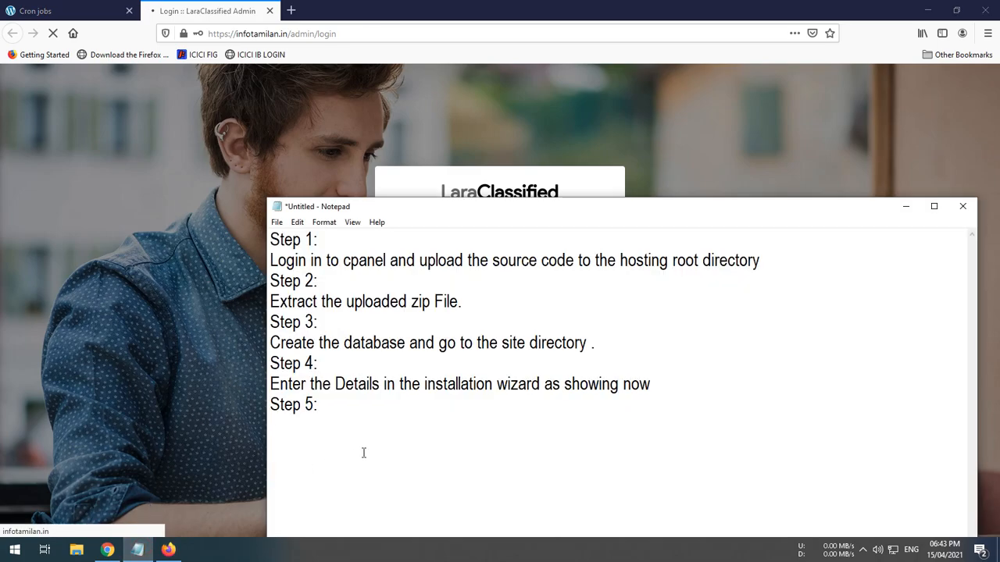
pyautogui.write('Click ')
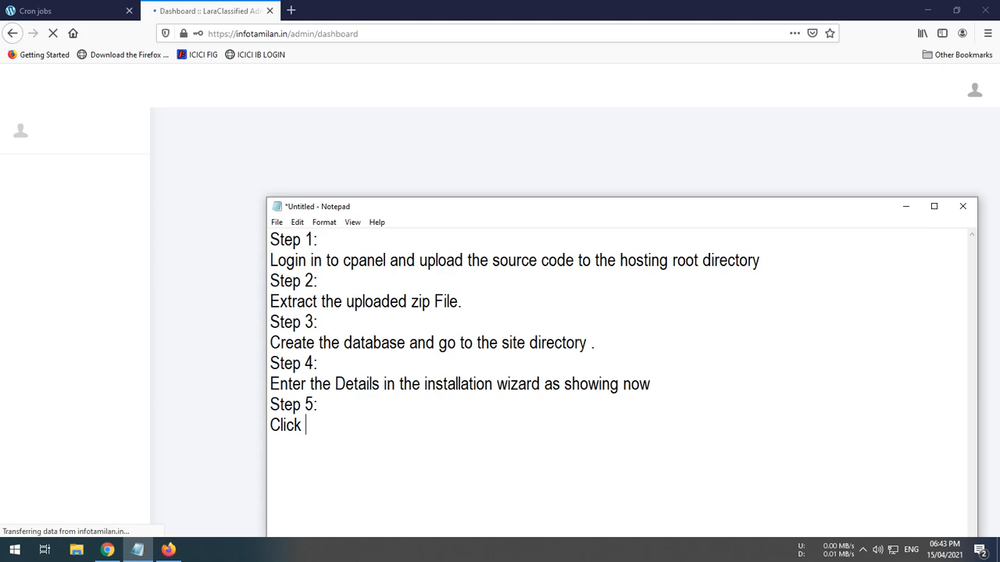
pyautogui.write('Finish ')
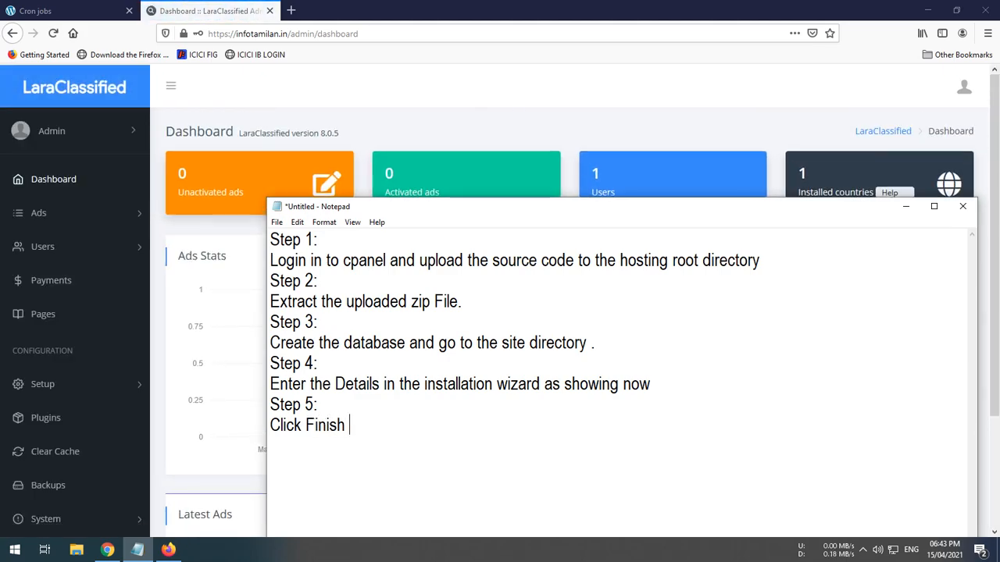
pyautogui.write('and g')
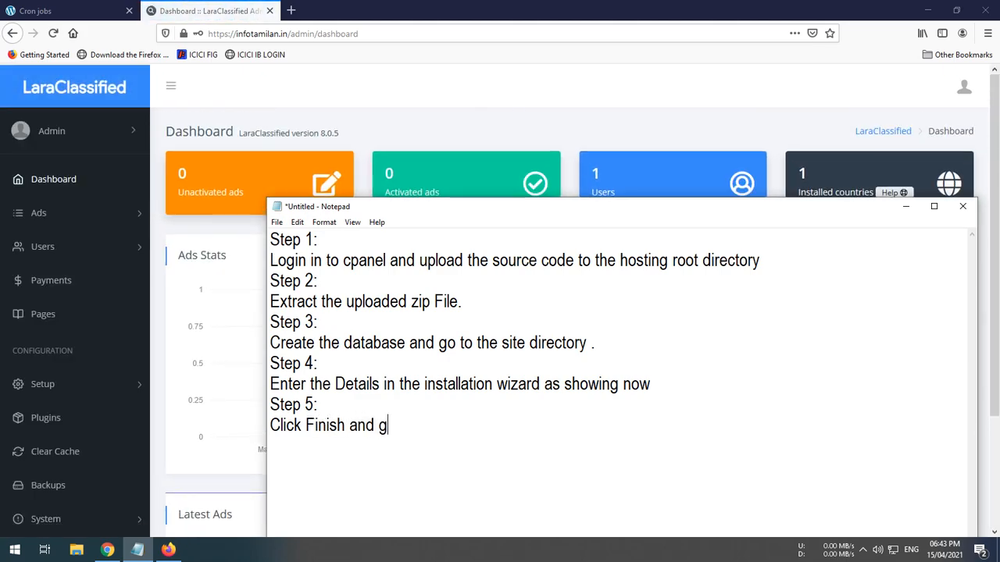
pyautogui.write('o to the A')
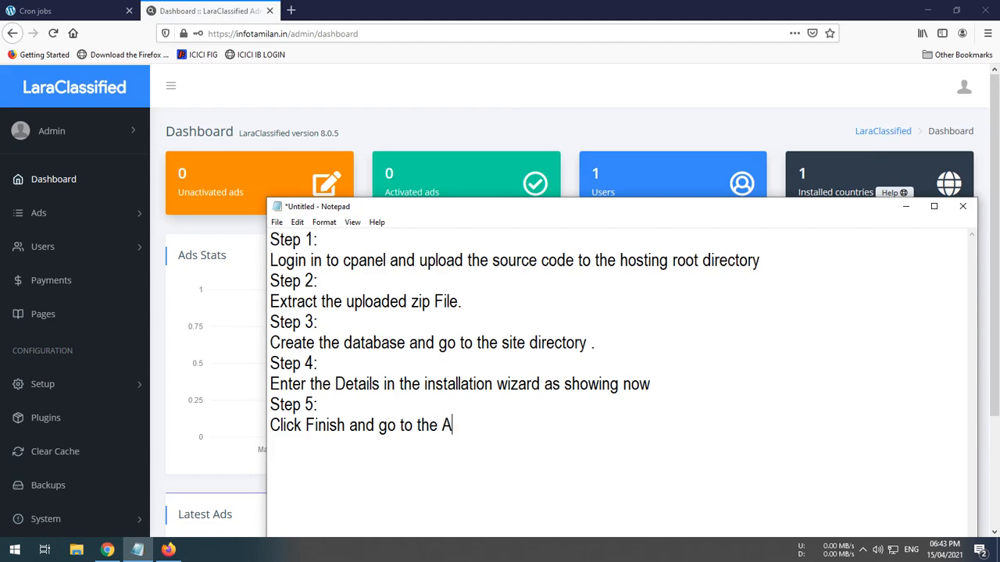
pyautogui.write('dmin Panel')
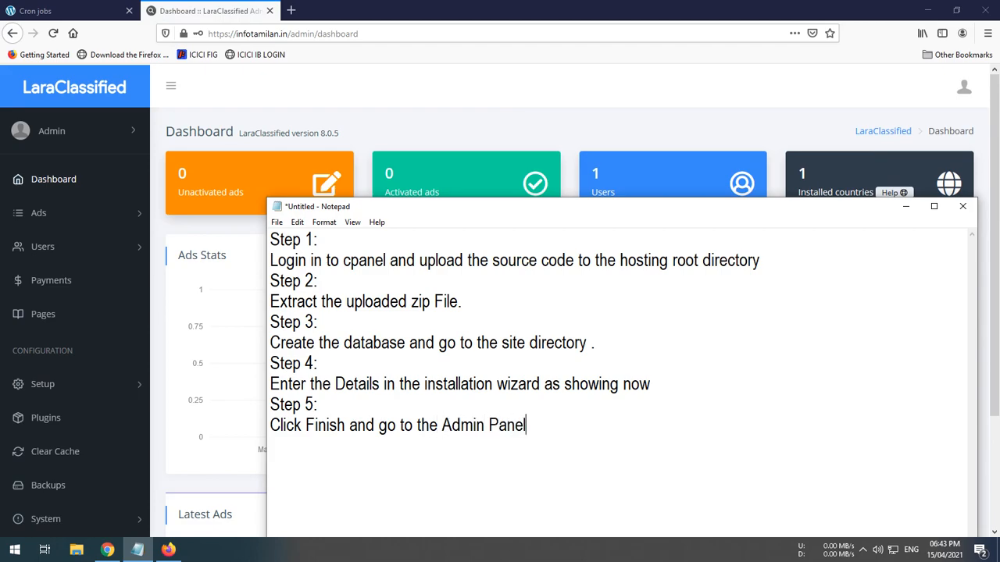
pyautogui.write(' and Login as Show')
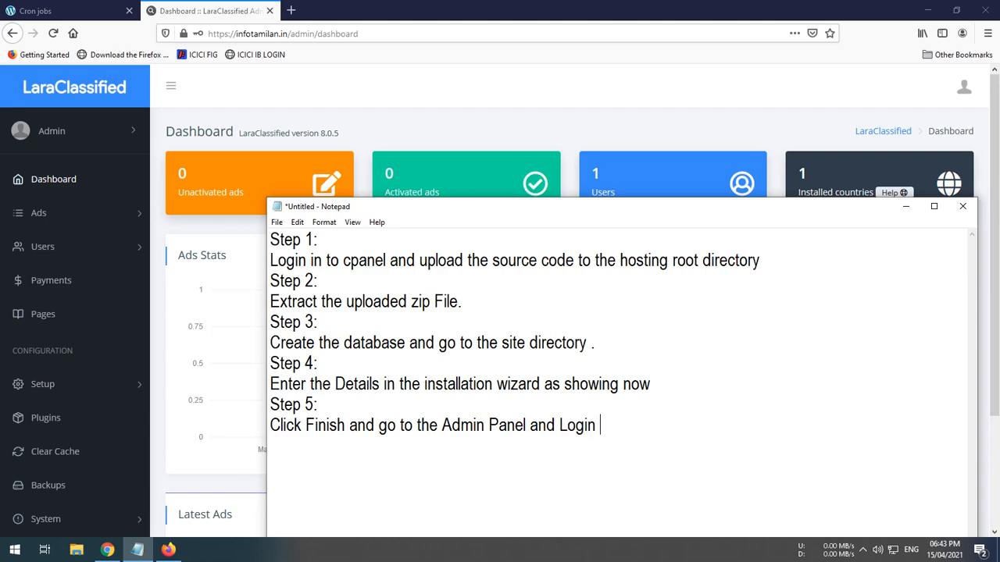
pyautogui.write('s')
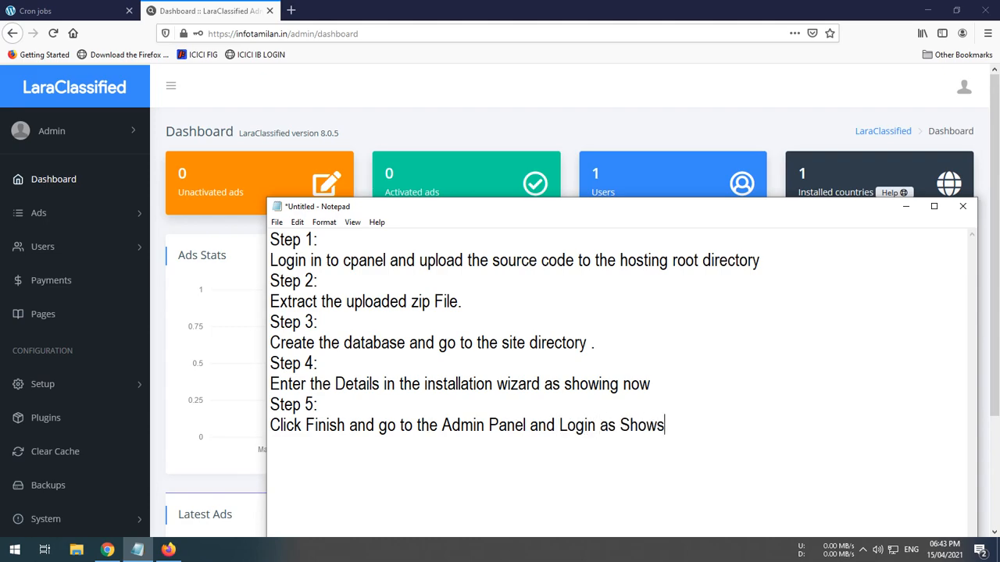
pyautogui.write('. Thats it you')
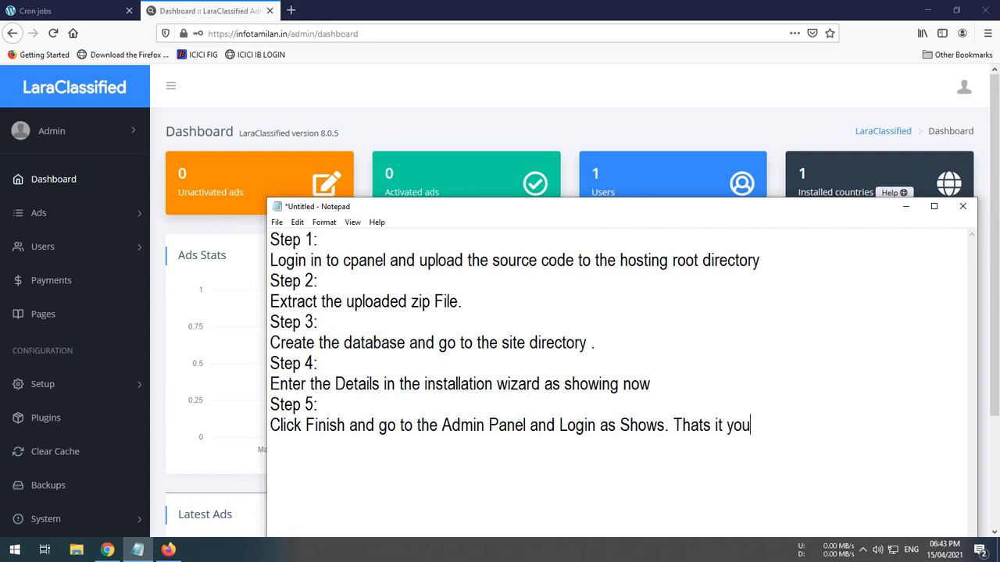
pyautogui.write(' have insta')
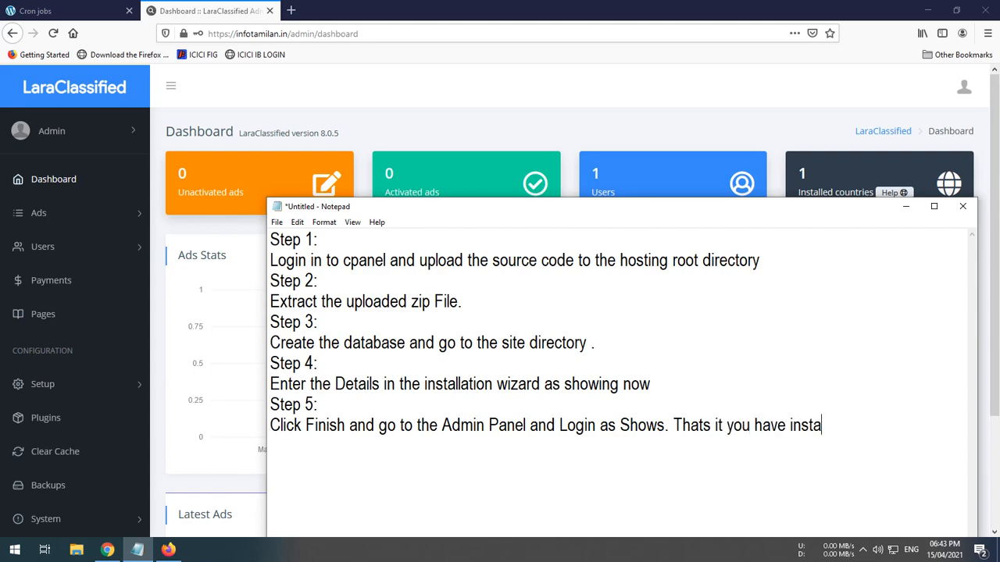
pyautogui.write('lled Laraclassi')
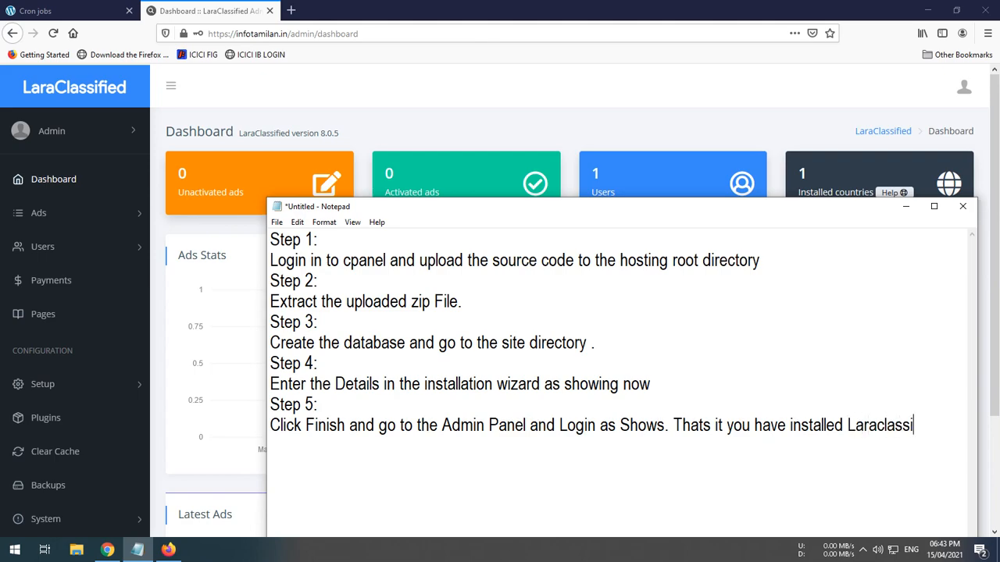
pyautogui.write('fied succce')
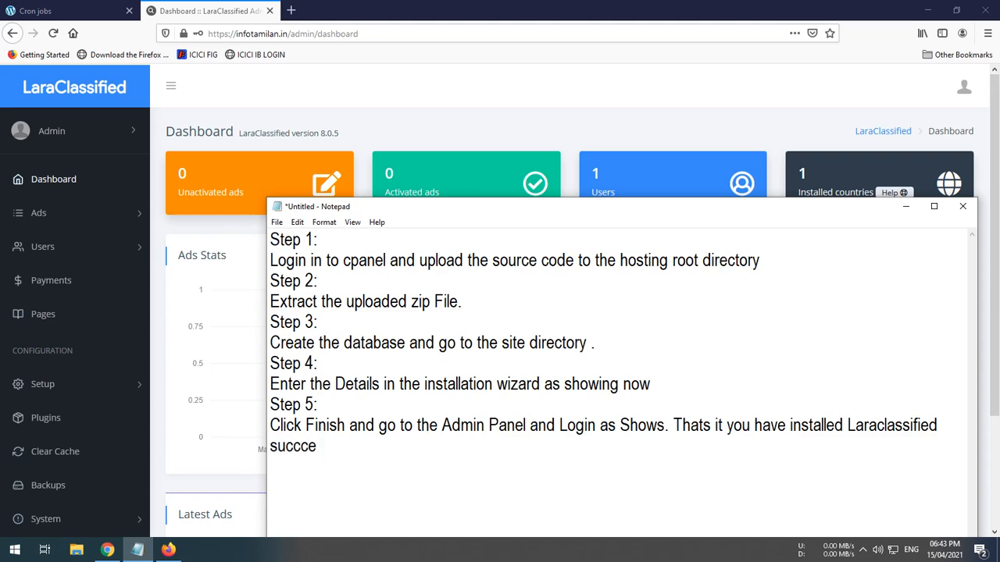
pyautogui.press('BackSpace')
pyautogui.press('BackSpace')
pyautogui.write('essfully.')
pyautogui.press('Return')
pyautogui.press('Return')
pyautogui.moveTo(663, 205); pyautogui.dragTo(625, 129)
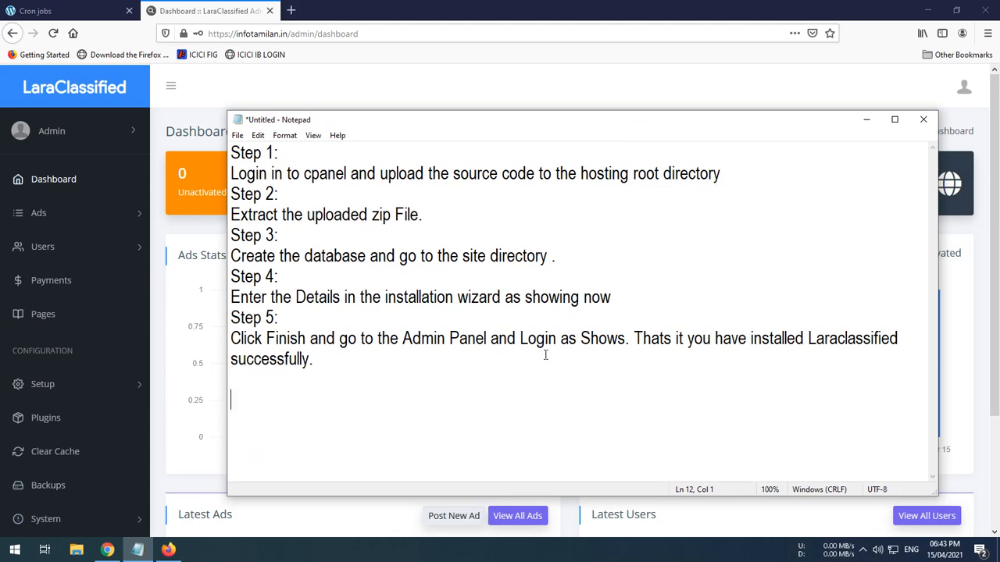